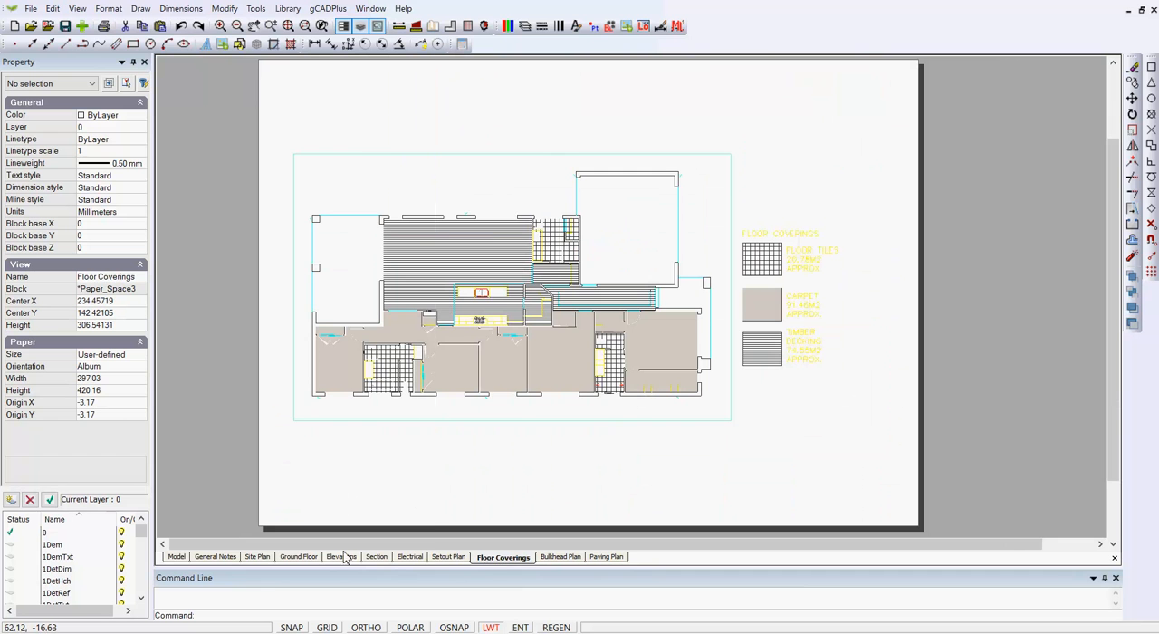
# Step: Switch to model space, review the drawing's layer list without changing it, and check the file size with the FS command
pyautogui.click(176, 557)
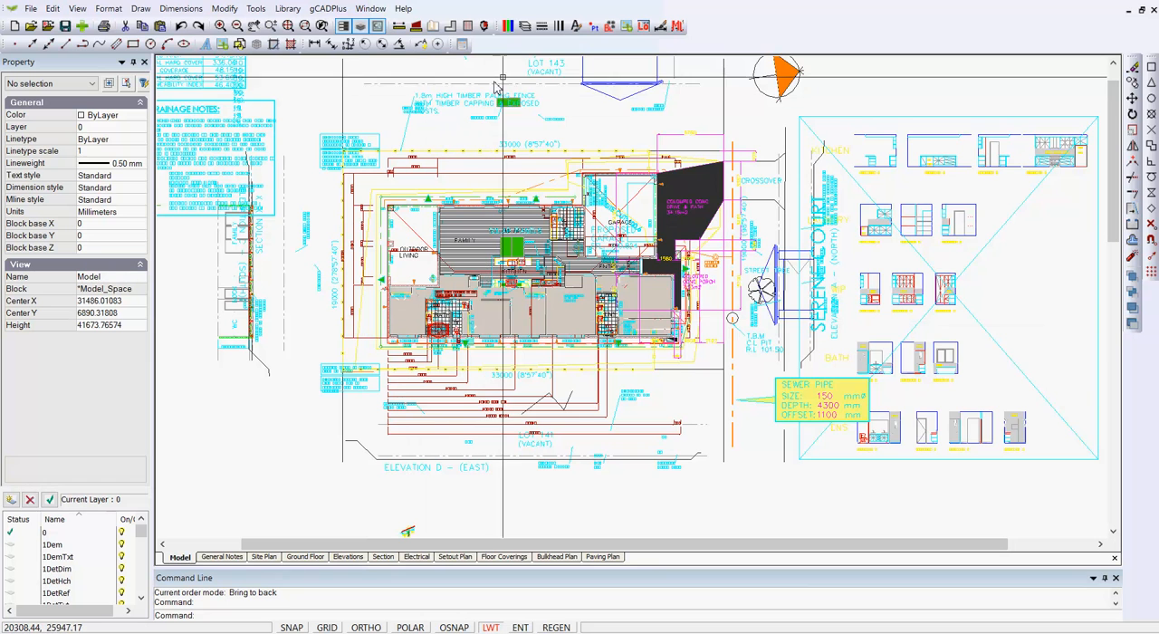
pyautogui.click(524, 26)
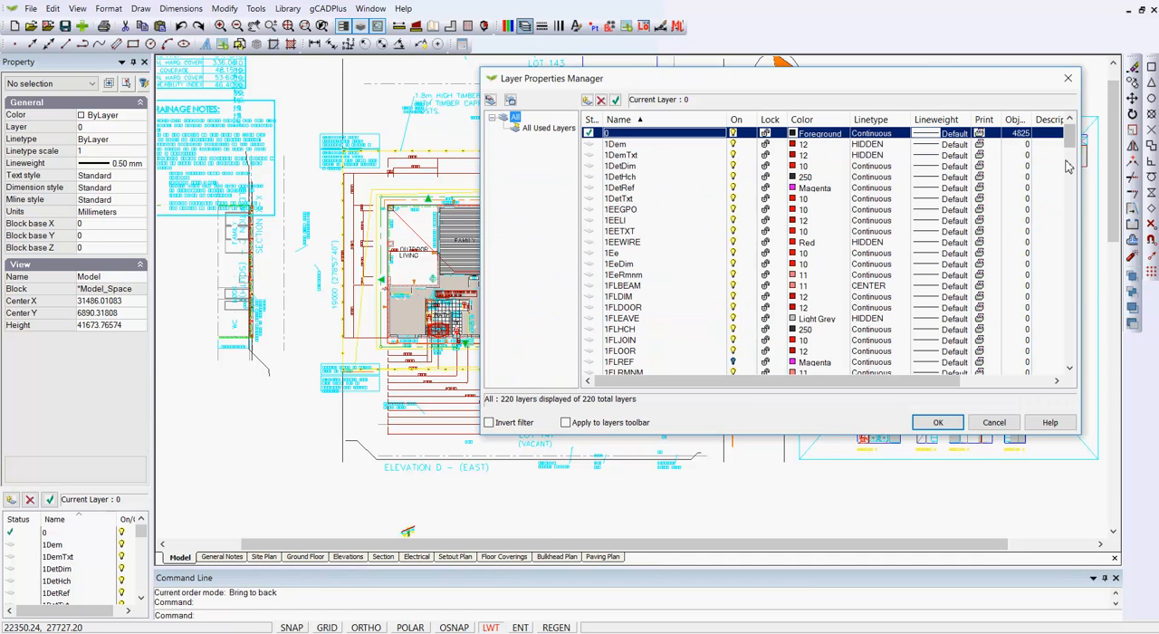
pyautogui.moveTo(1069, 142); pyautogui.dragTo(1069, 241)
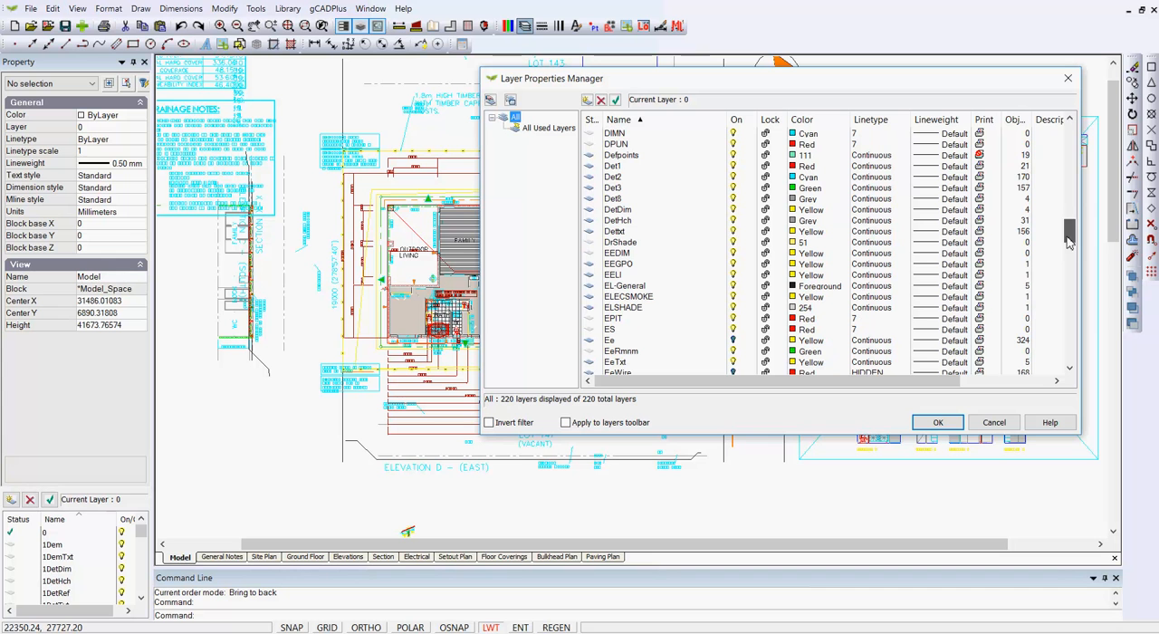
pyautogui.click(996, 426)
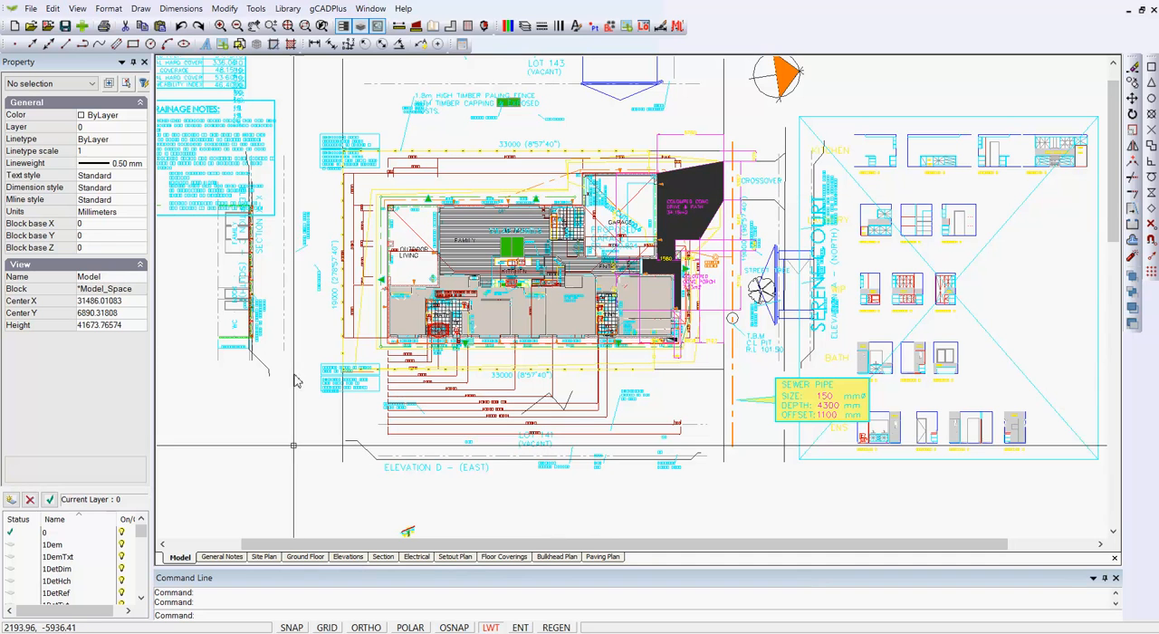
pyautogui.write('FS')
pyautogui.press('Return')
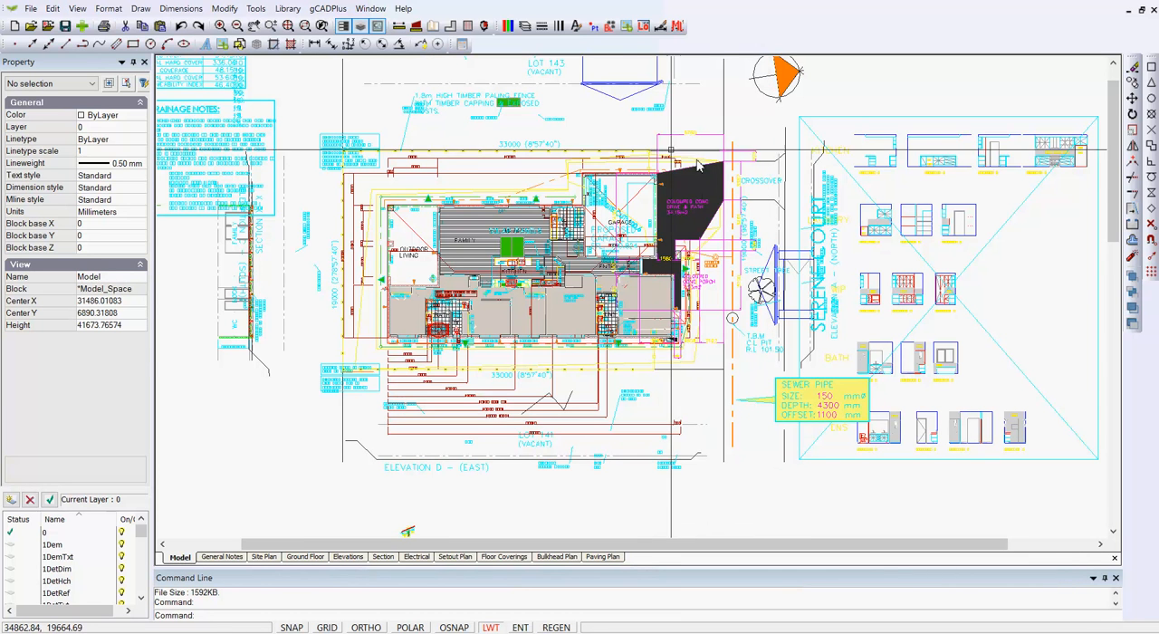
# Step: Examine the previews of the drawing's blocks one after another, from *T243 at the start of the list to *U327
pyautogui.click(612, 30)
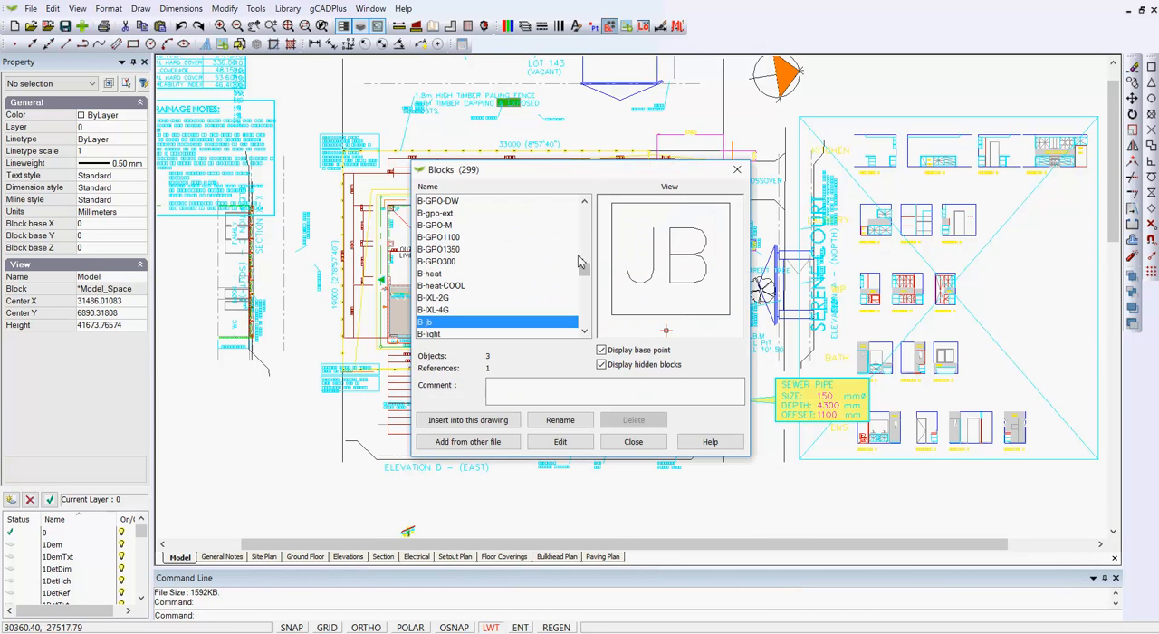
pyautogui.scroll(1, 590, 234)
pyautogui.scroll(5, 467, 224)
pyautogui.click(444, 203)
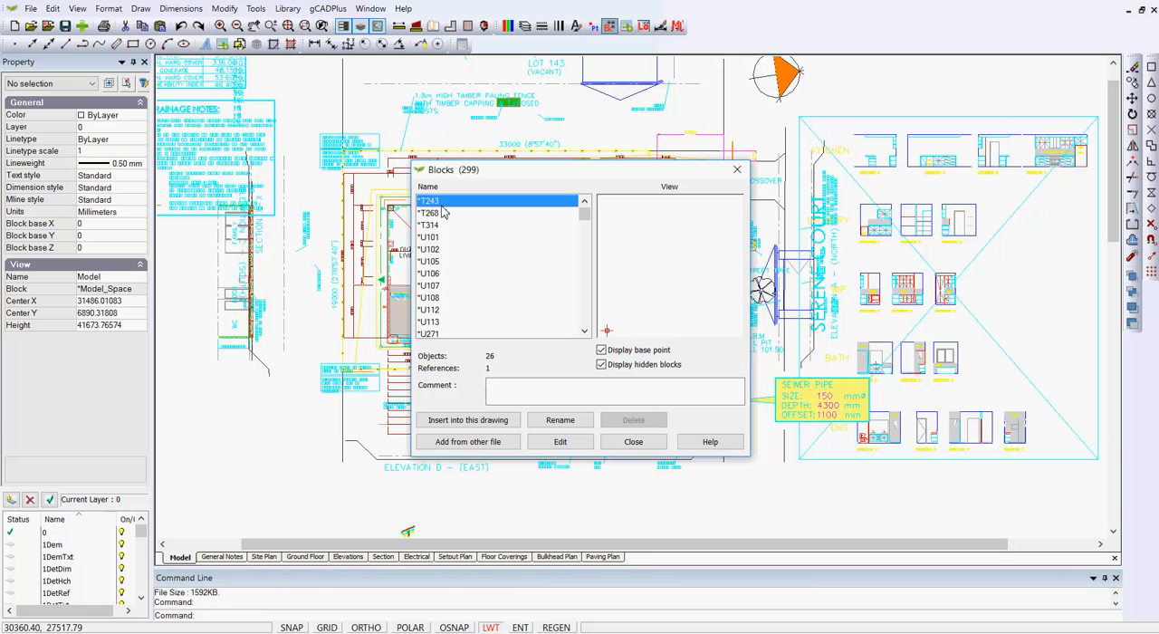
pyautogui.press('Down')
pyautogui.press('Down')
pyautogui.press('Down')
pyautogui.press('Down')
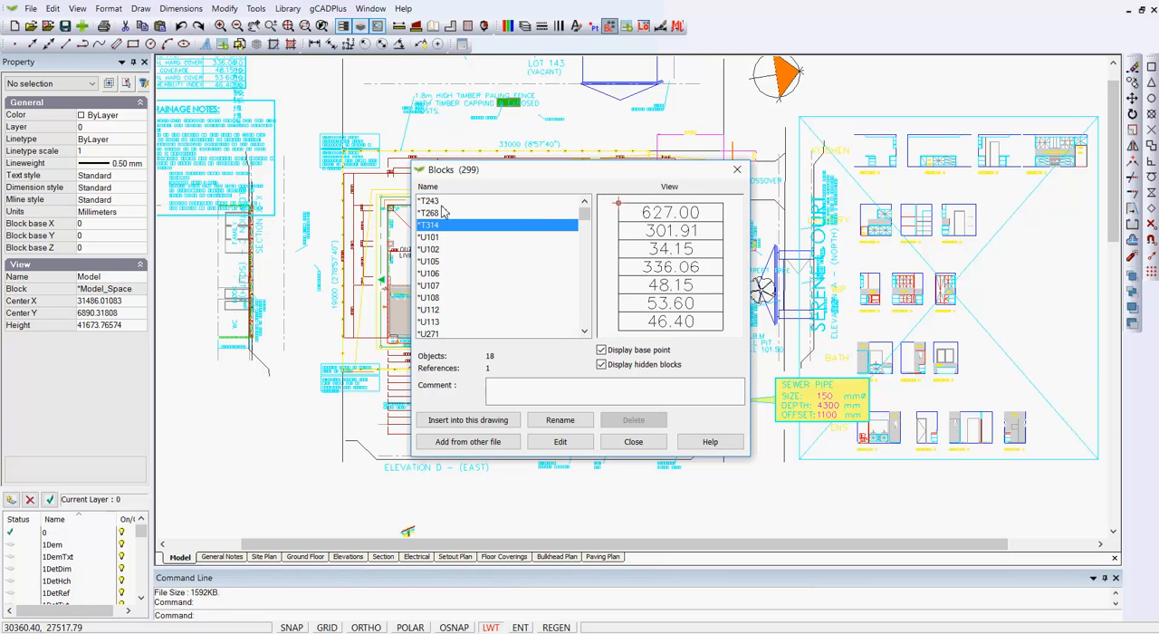
pyautogui.press('Down')
pyautogui.press('Down')
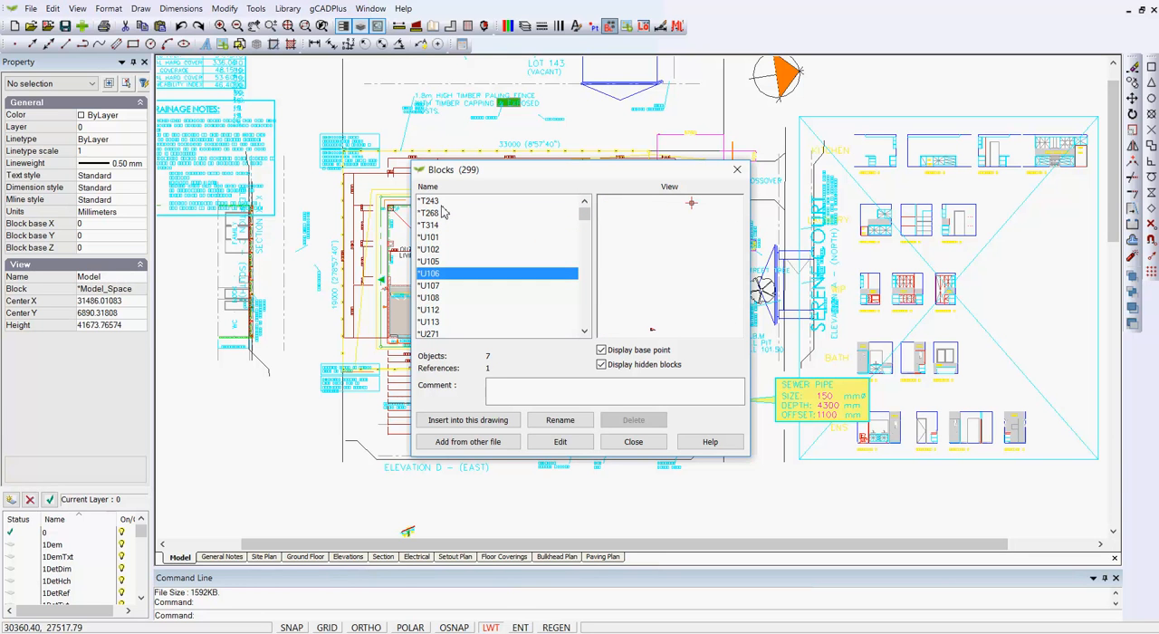
pyautogui.press('Down')
pyautogui.press('Down')
pyautogui.press('Down')
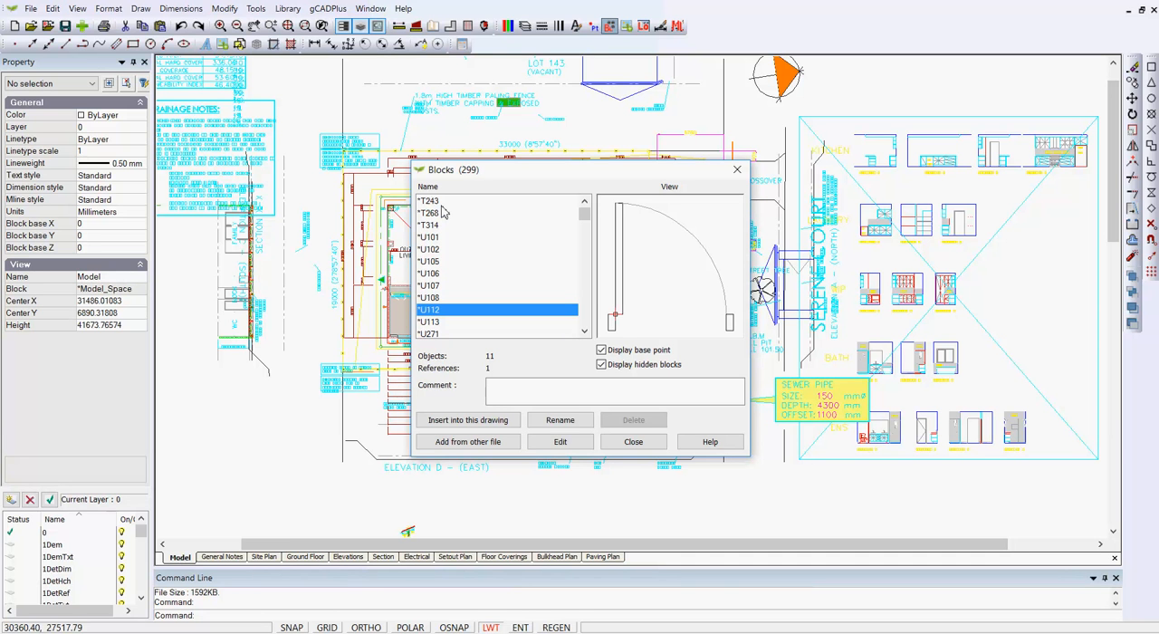
pyautogui.press('Down')
pyautogui.press('Down')
pyautogui.press('Down')
pyautogui.press('Down')
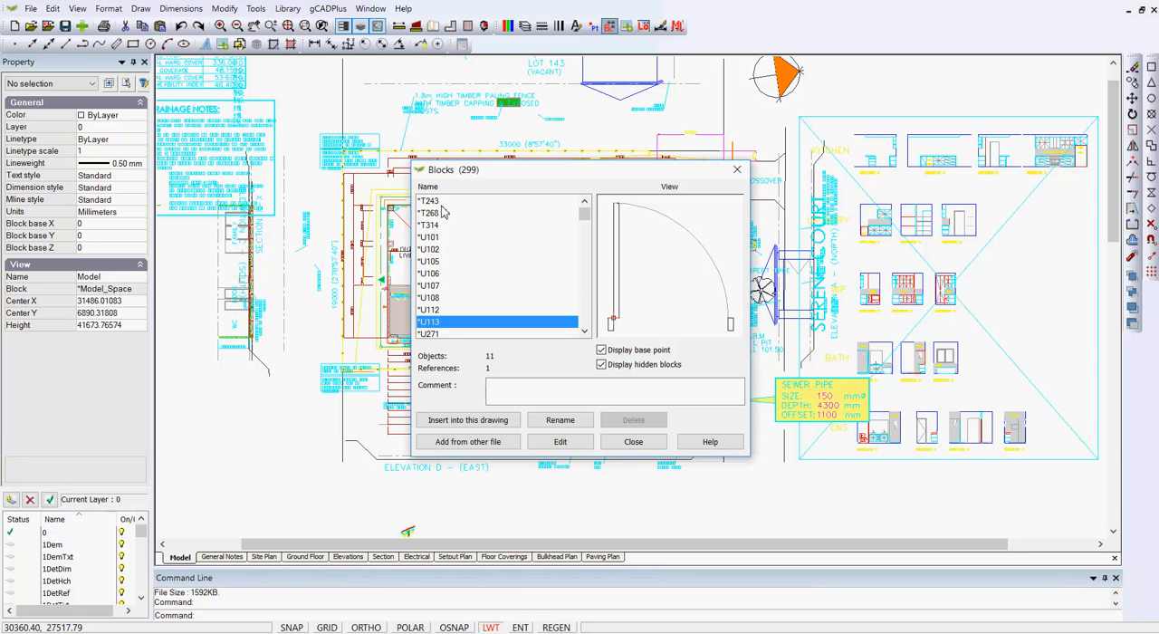
pyautogui.press('Down')
pyautogui.press('Down')
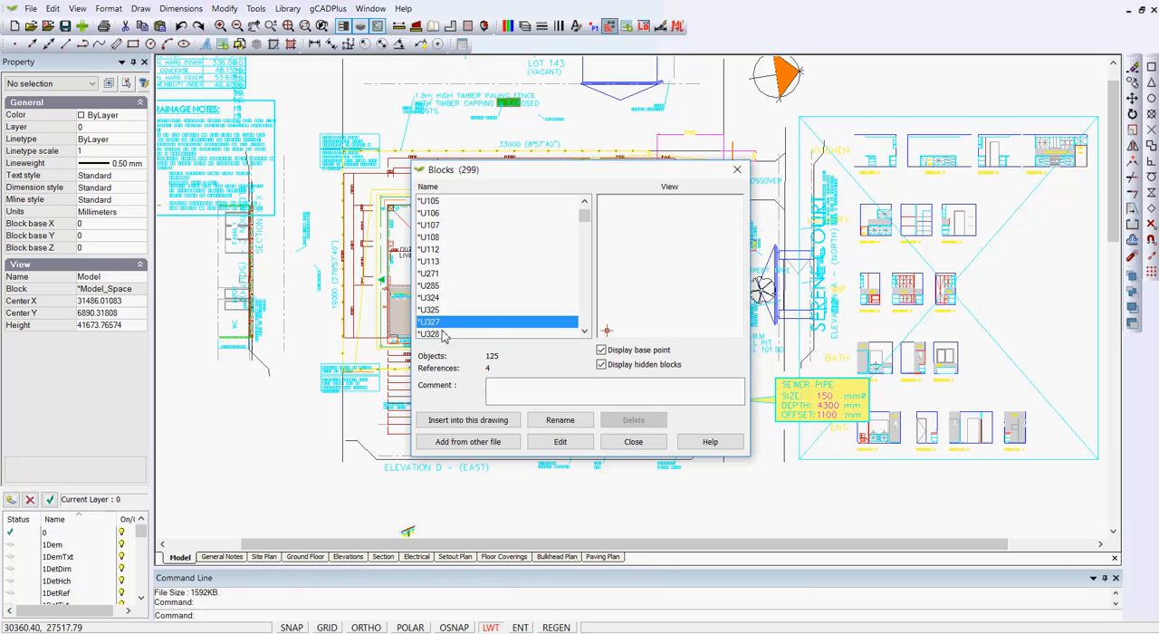
pyautogui.click(634, 443)
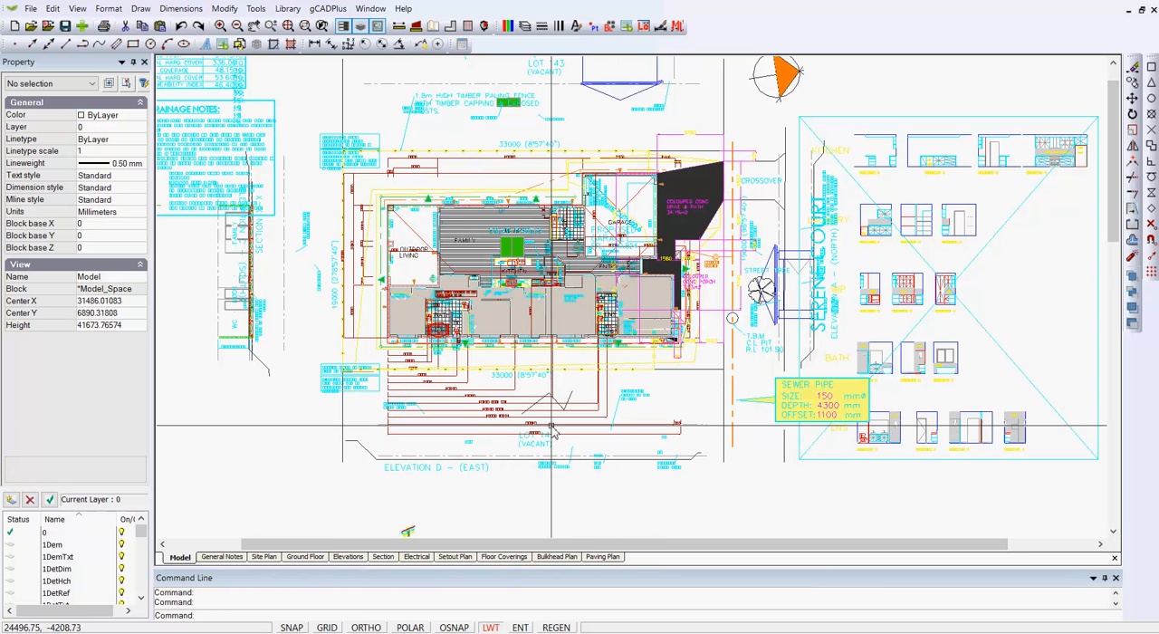
# Step: Erase the stray rectangle, zigzag lines and small green symbol beside the Serene Court label of the separate lower floor plan
pyautogui.scroll(-3, 579, 409)
pyautogui.scroll(-3, 578, 426)
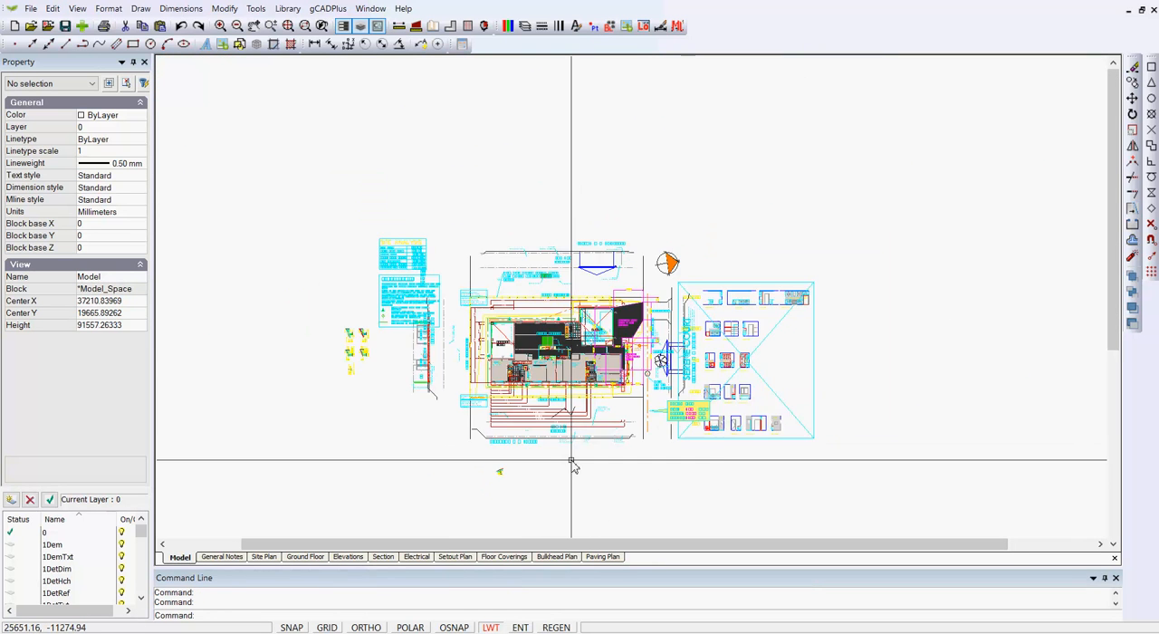
pyautogui.moveTo(549, 250); pyautogui.dragTo(534, 152, button='middle')
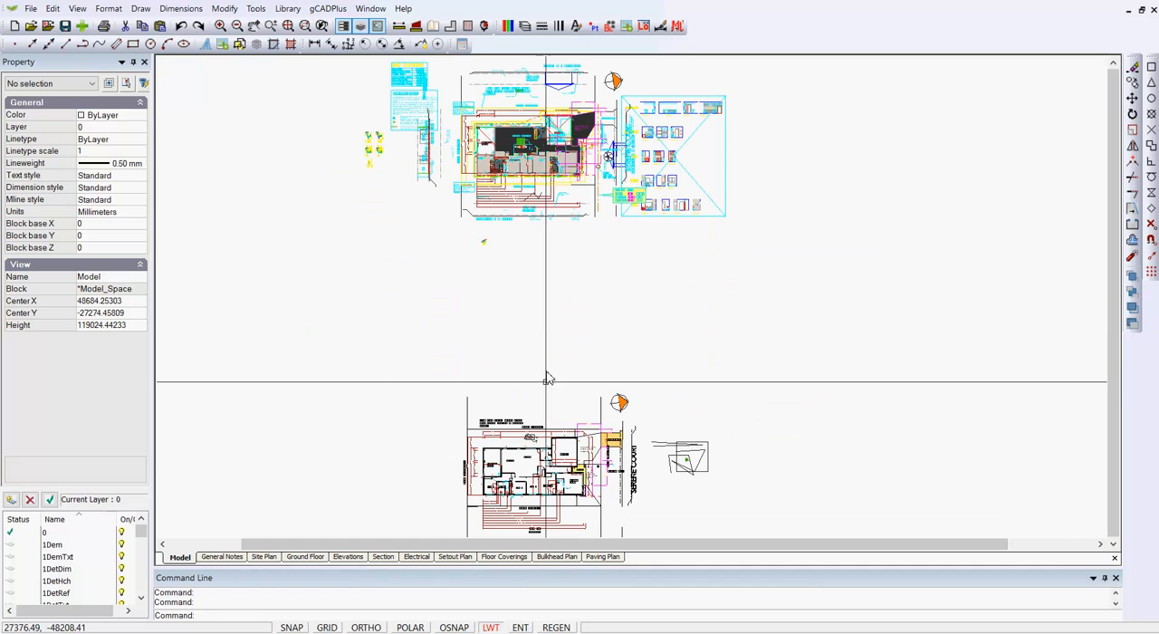
pyautogui.scroll(2, 573, 398)
pyautogui.scroll(-2, 569, 362)
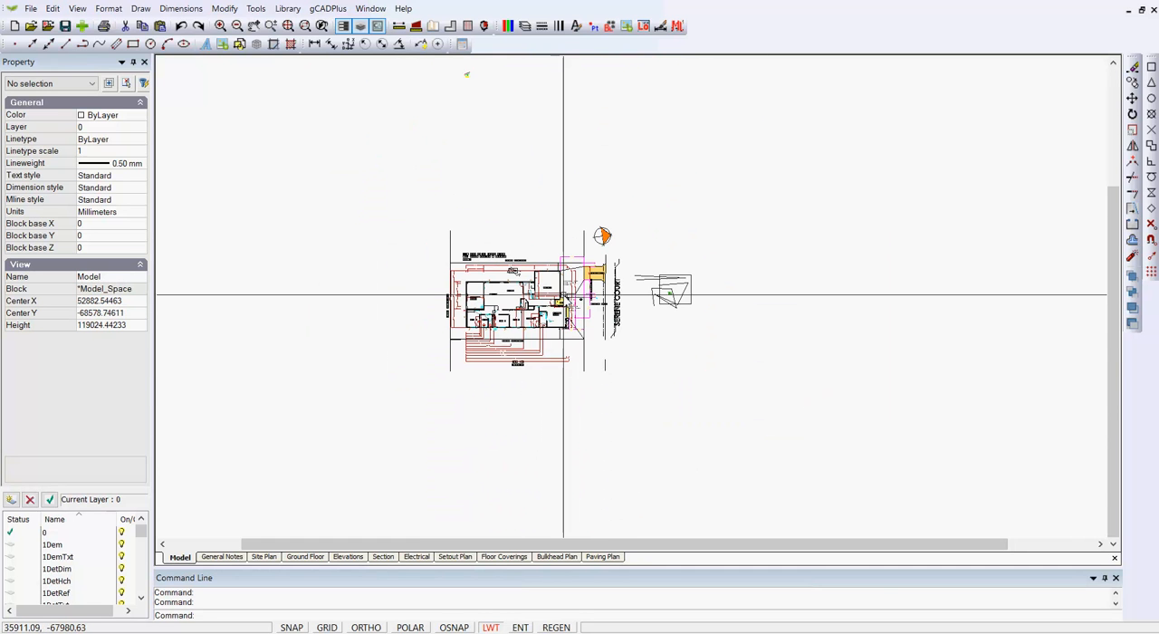
pyautogui.scroll(4, 707, 331)
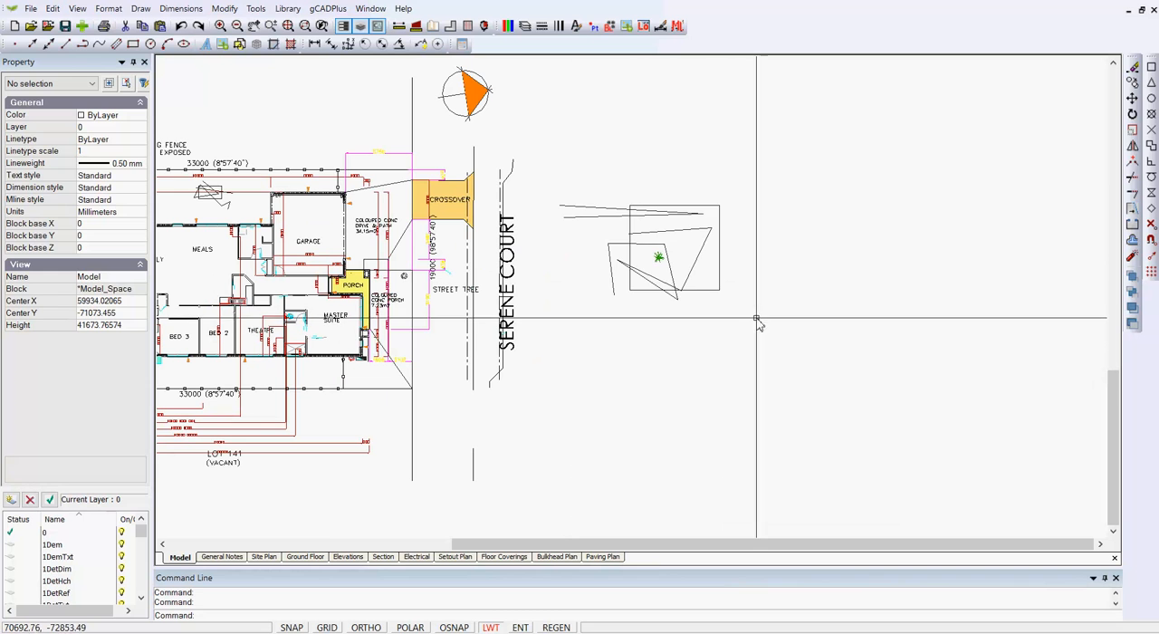
pyautogui.moveTo(768, 331)
pyautogui.mouseDown()
pyautogui.moveTo(586, 202)
pyautogui.moveTo(563, 165)
pyautogui.mouseUp()
pyautogui.press('Delete')
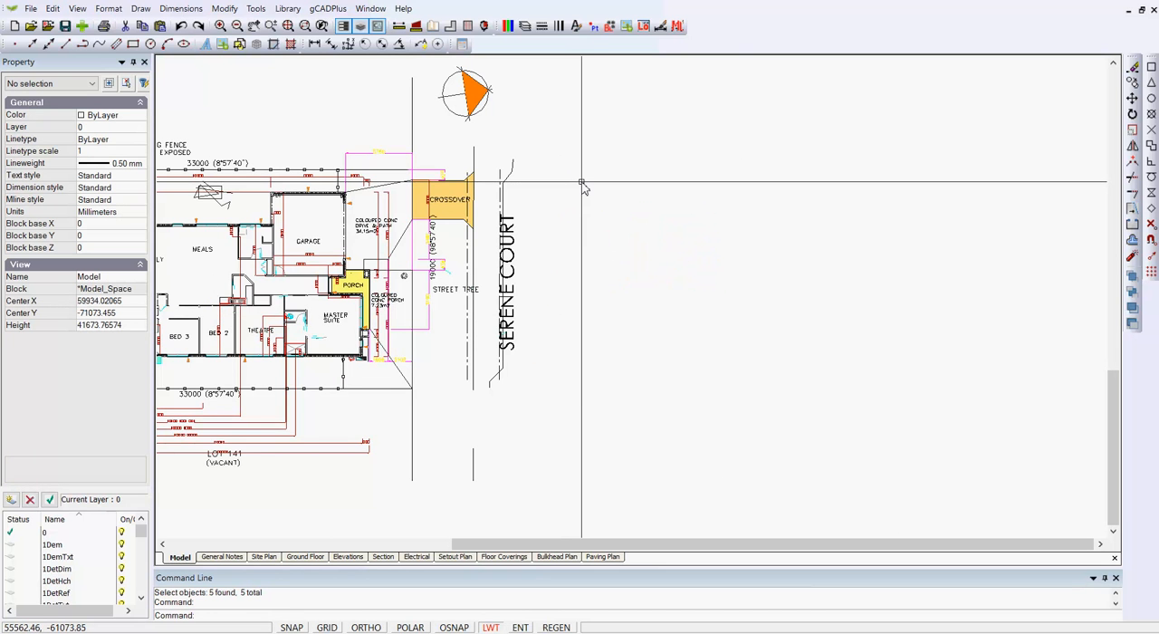
# Step: Copy the entire lower floor plan, including its dimensions, street label and north arrow, to the clipboard
pyautogui.scroll(-2, 607, 201)
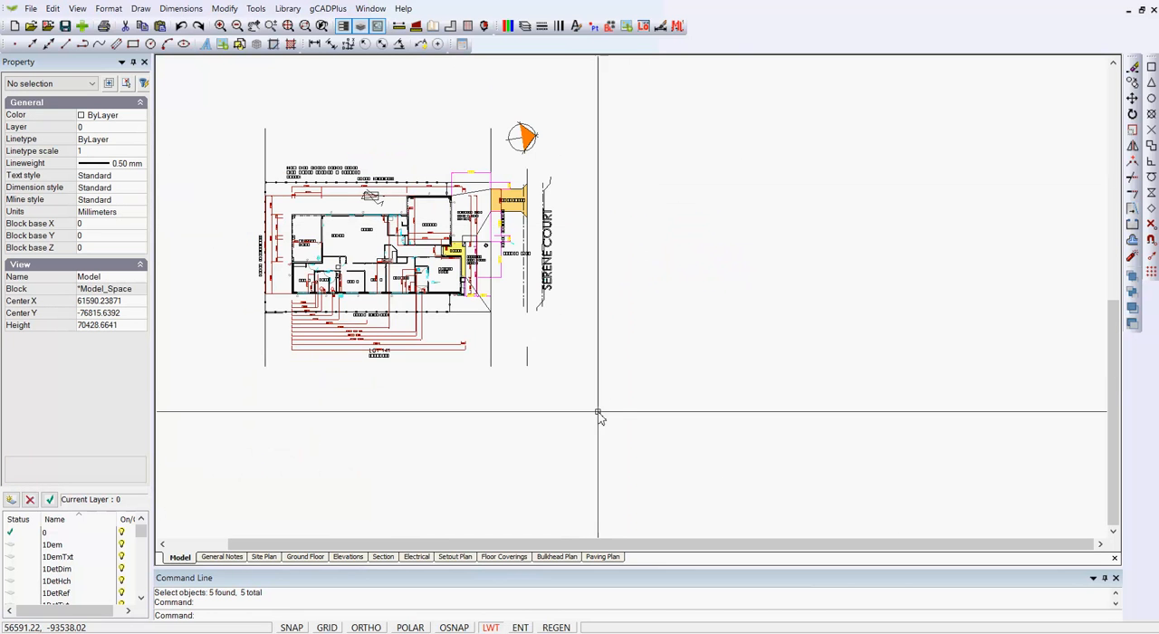
pyautogui.moveTo(597, 412)
pyautogui.mouseDown()
pyautogui.moveTo(460, 341)
pyautogui.moveTo(230, 110)
pyautogui.mouseUp()
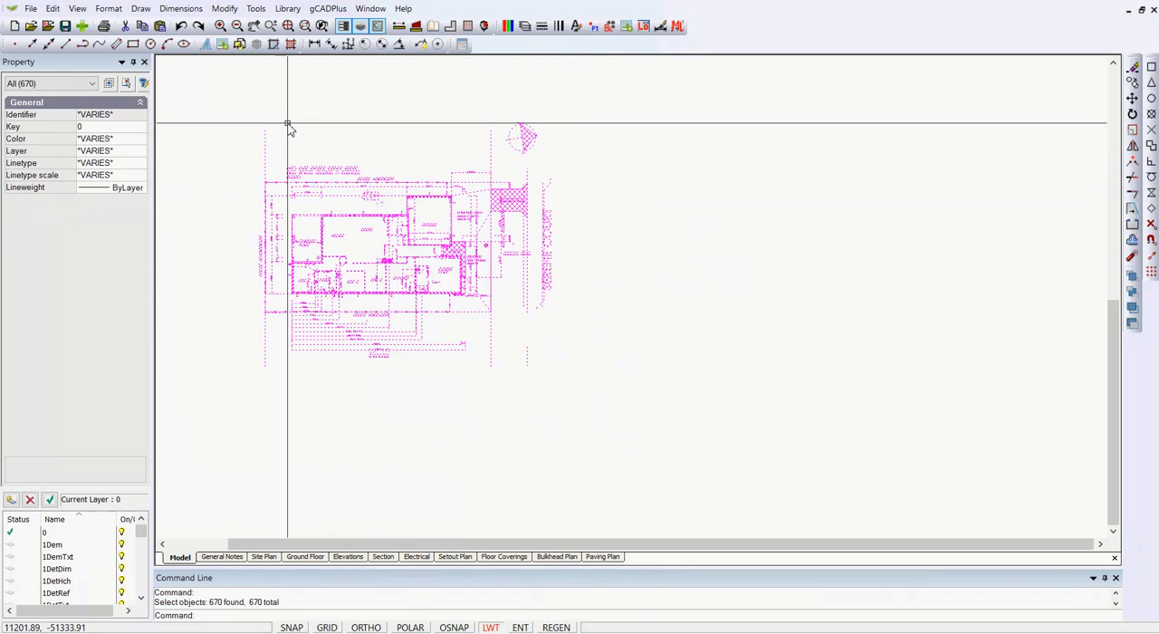
pyautogui.rightClick(357, 132)
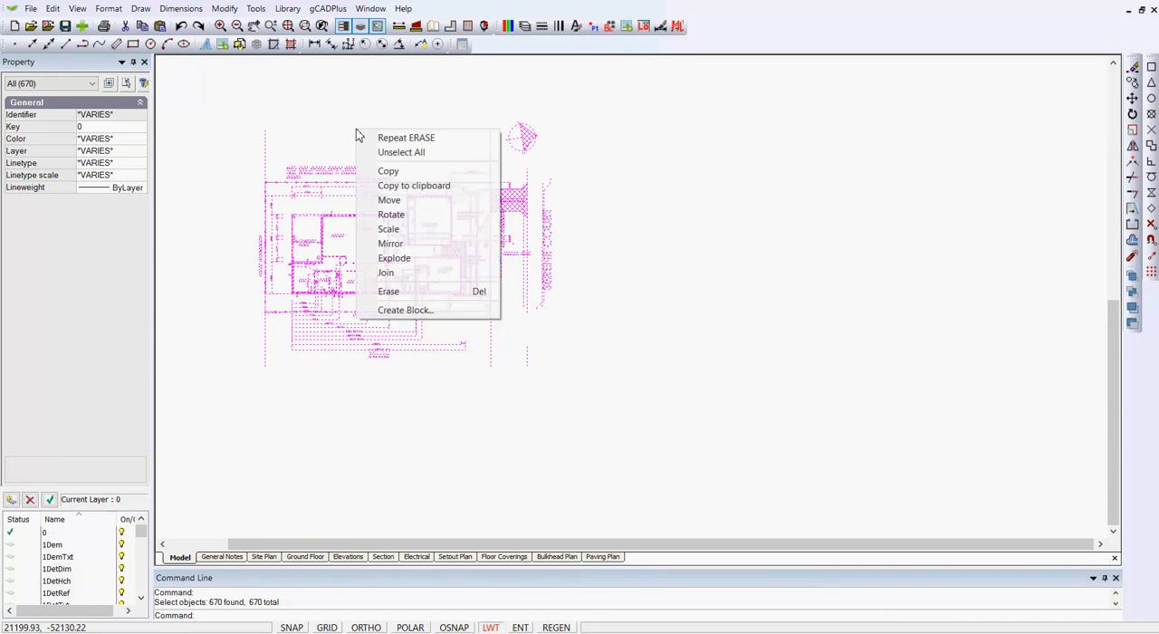
pyautogui.click(395, 186)
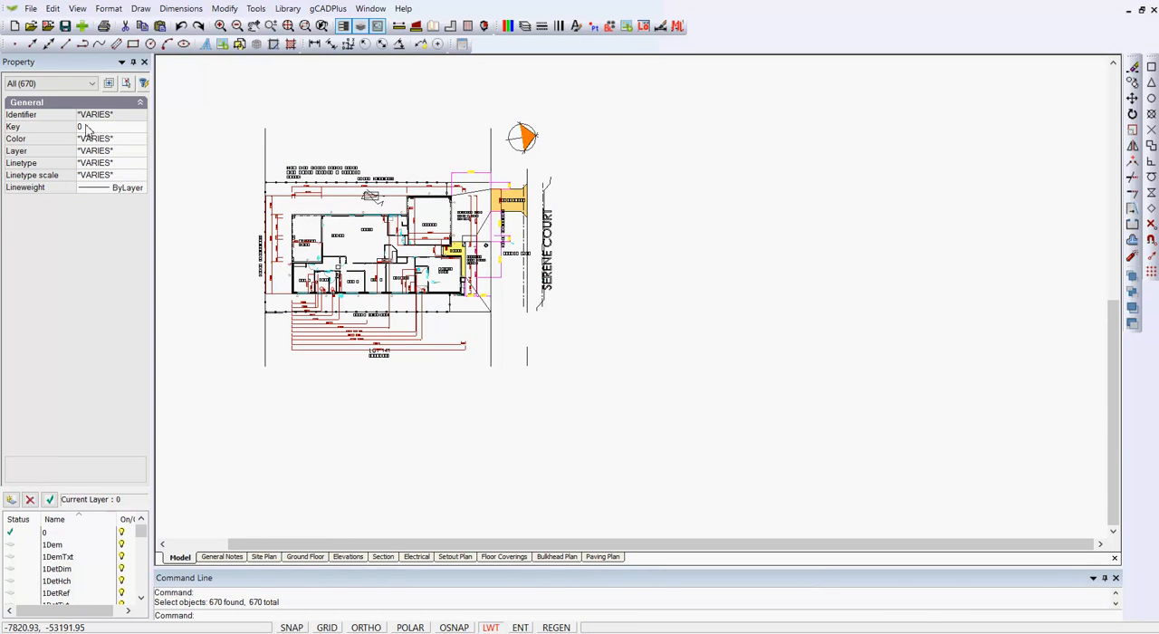
# Step: Create a new drawing with no template without saving the current one, and check the new drawing's layer list
pyautogui.click(31, 9)
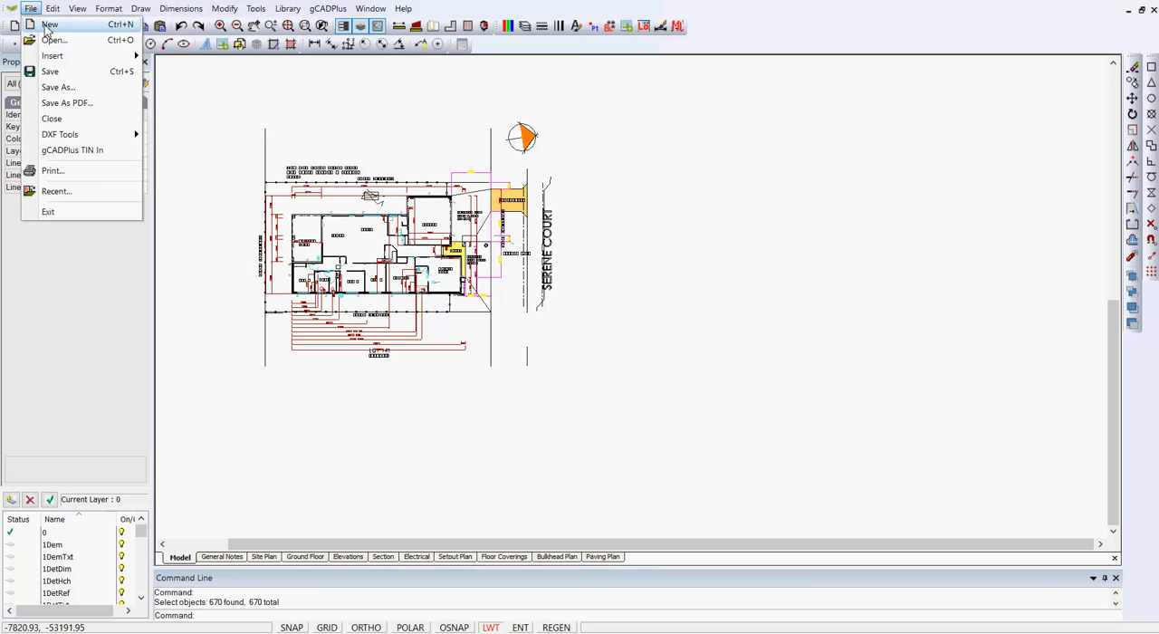
pyautogui.click(49, 25)
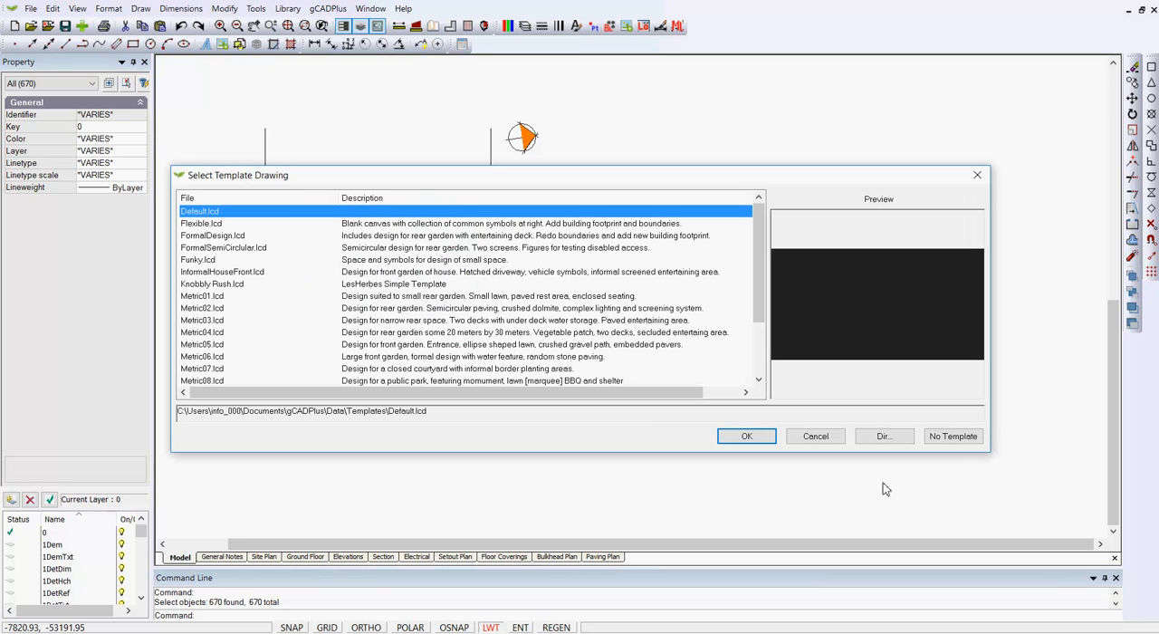
pyautogui.click(950, 438)
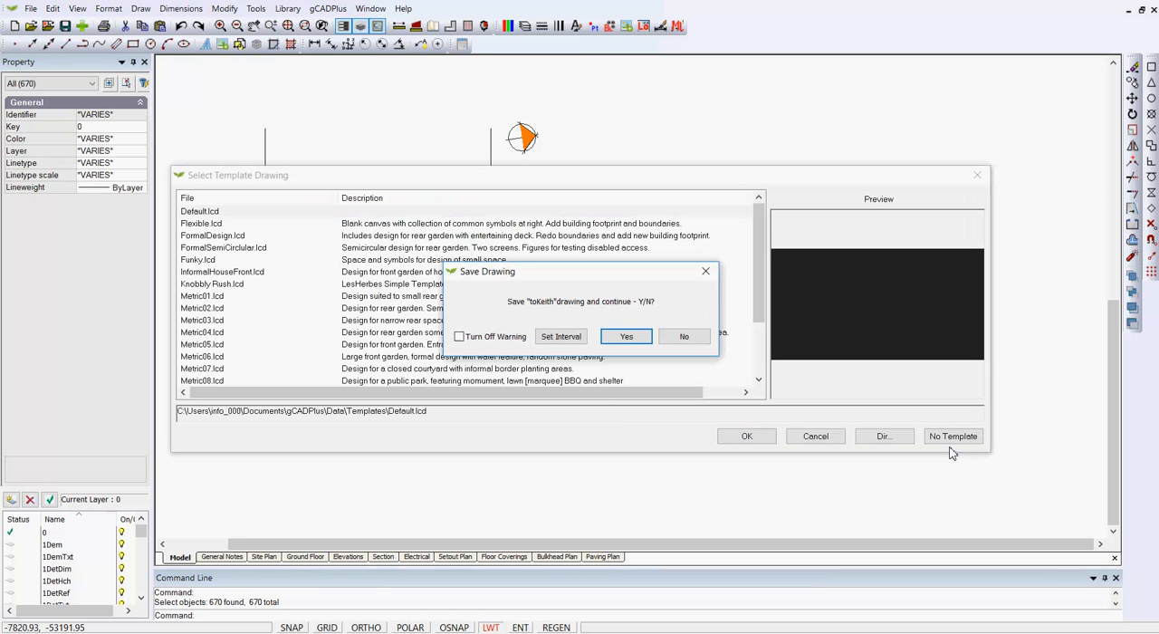
pyautogui.click(681, 339)
pyautogui.click(951, 438)
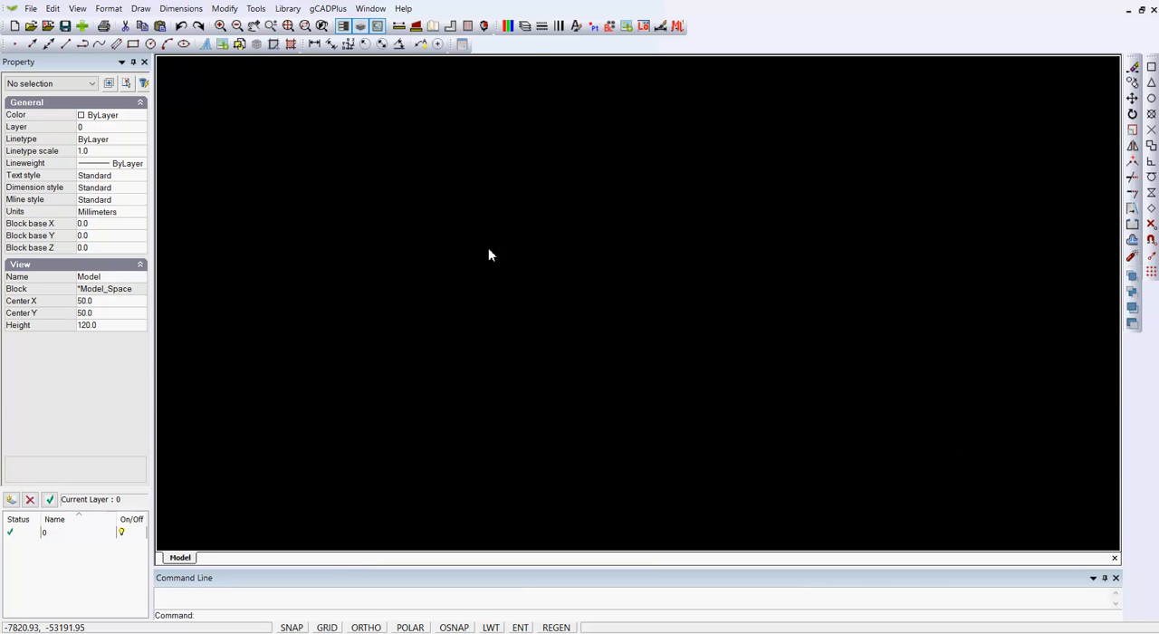
pyautogui.click(524, 26)
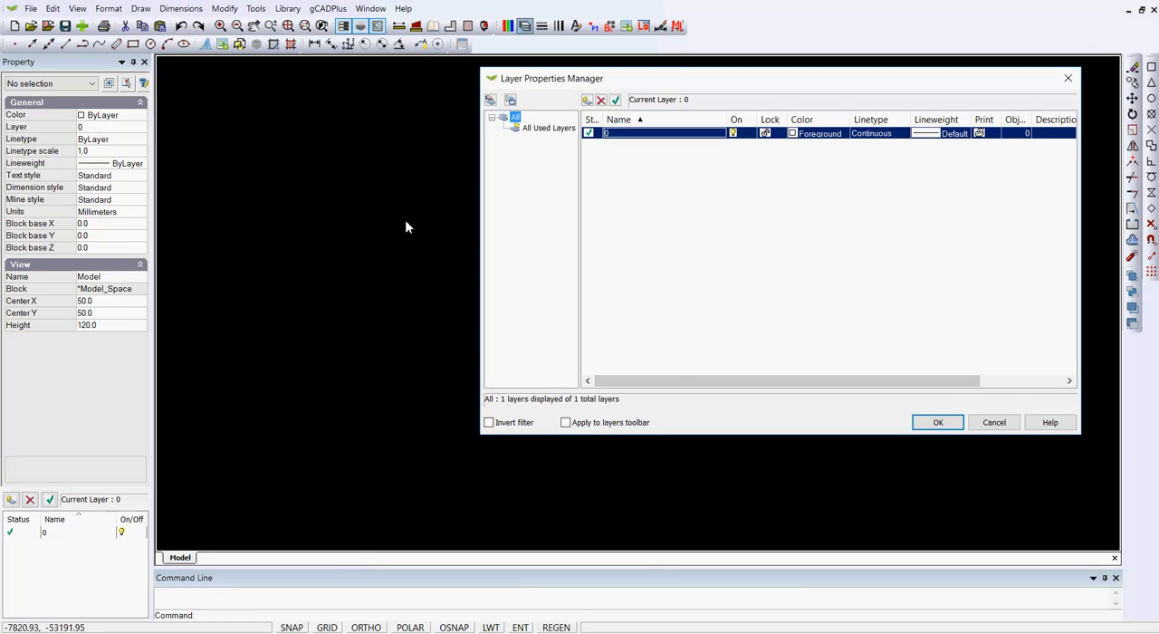
pyautogui.click(994, 422)
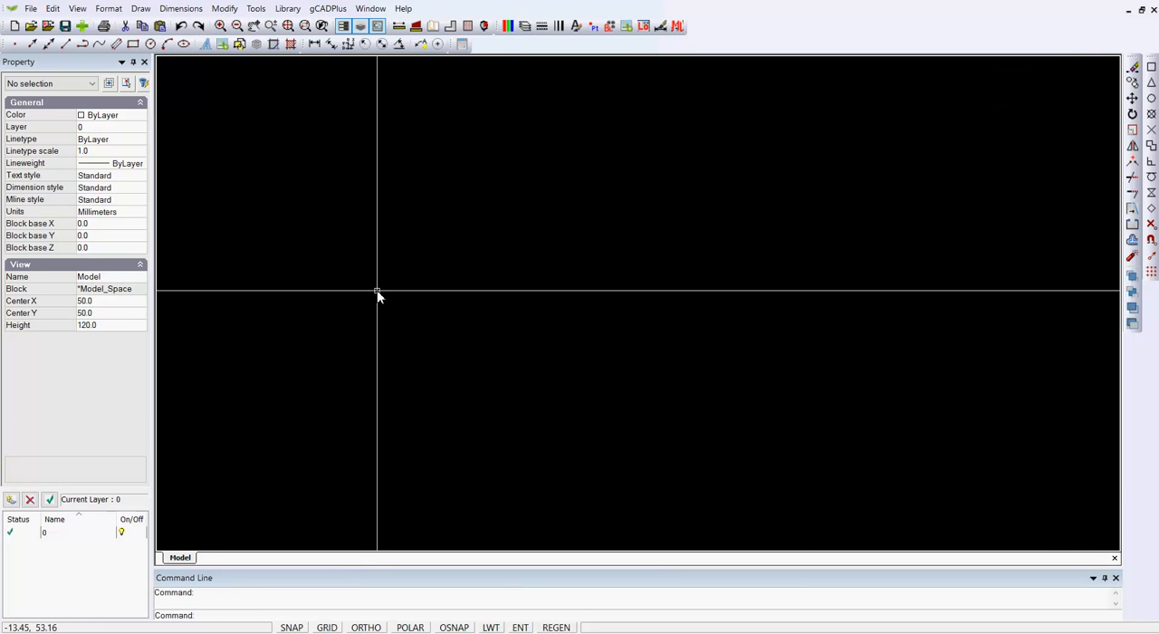
# Step: Paste the copied floor plan into the empty drawing and fit the view to its extents
pyautogui.rightClick(441, 296)
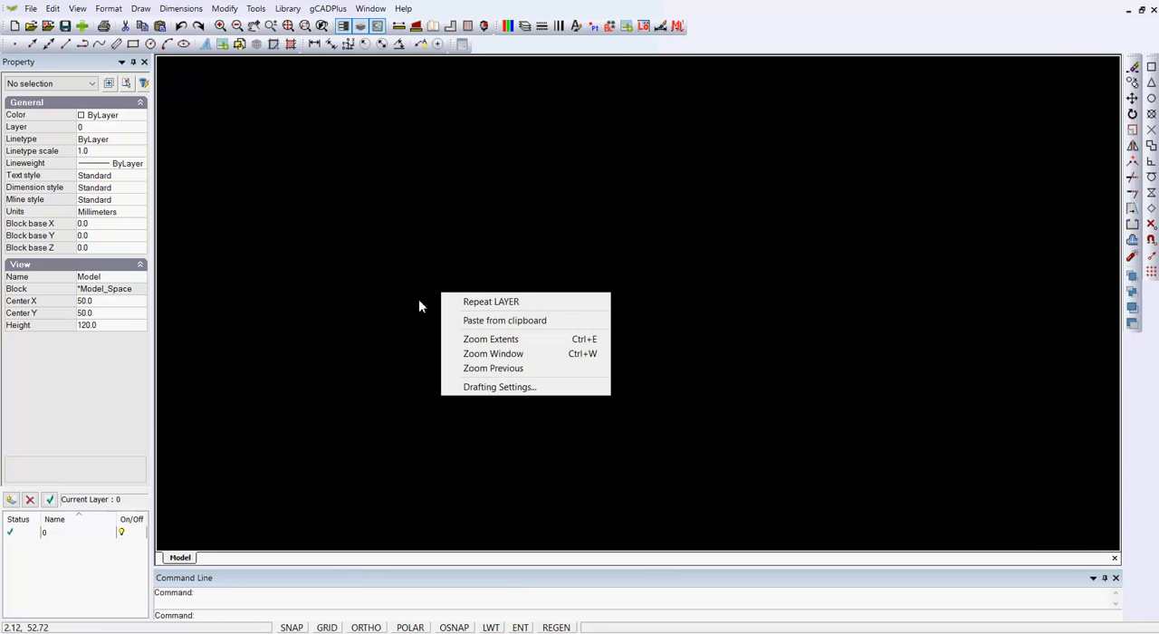
pyautogui.click(509, 324)
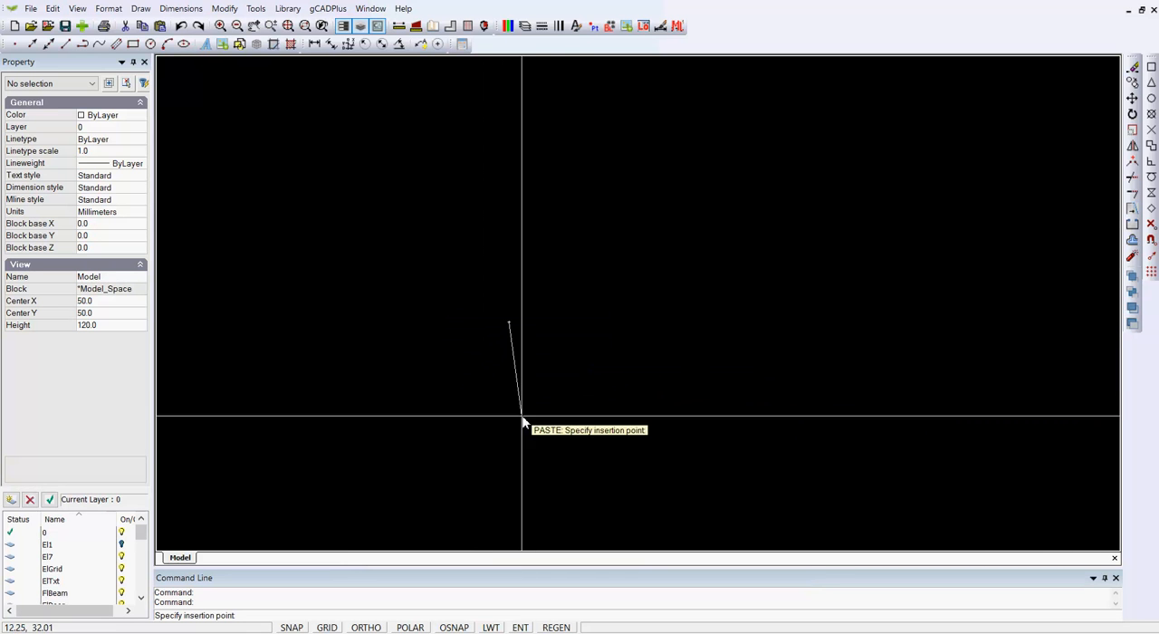
pyautogui.click(501, 374)
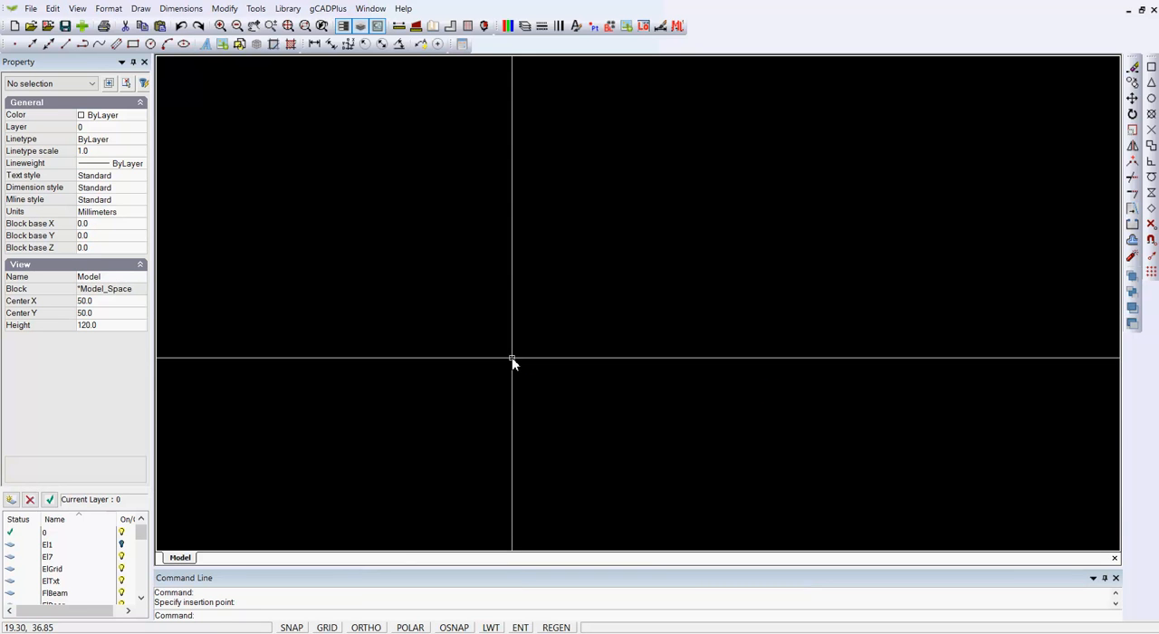
pyautogui.rightClick(512, 360)
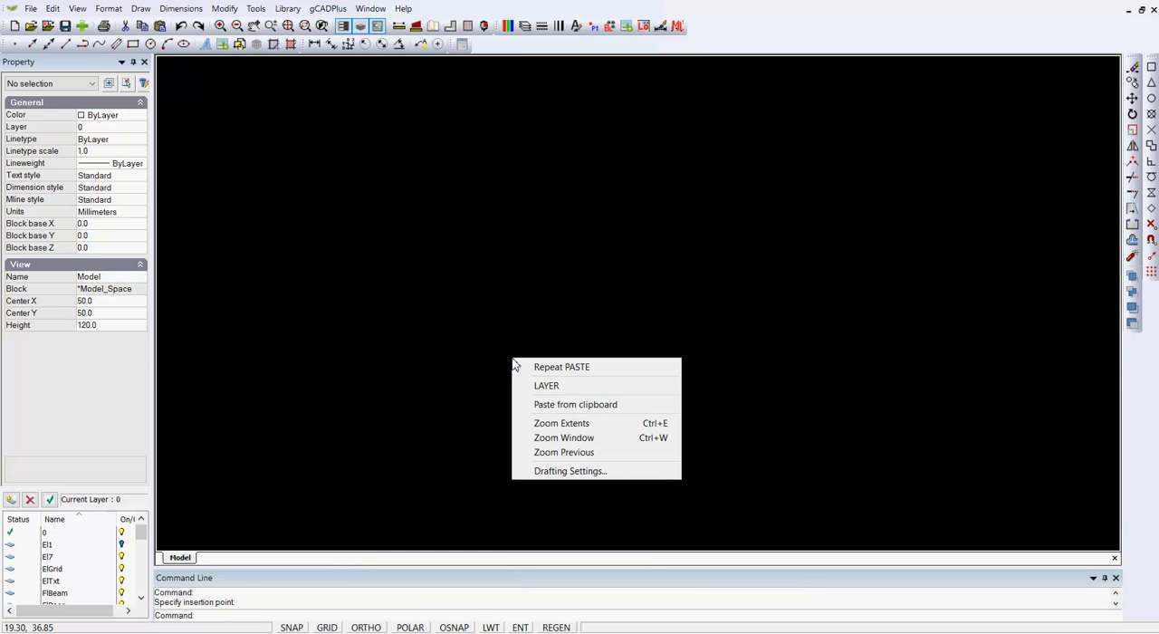
pyautogui.click(563, 422)
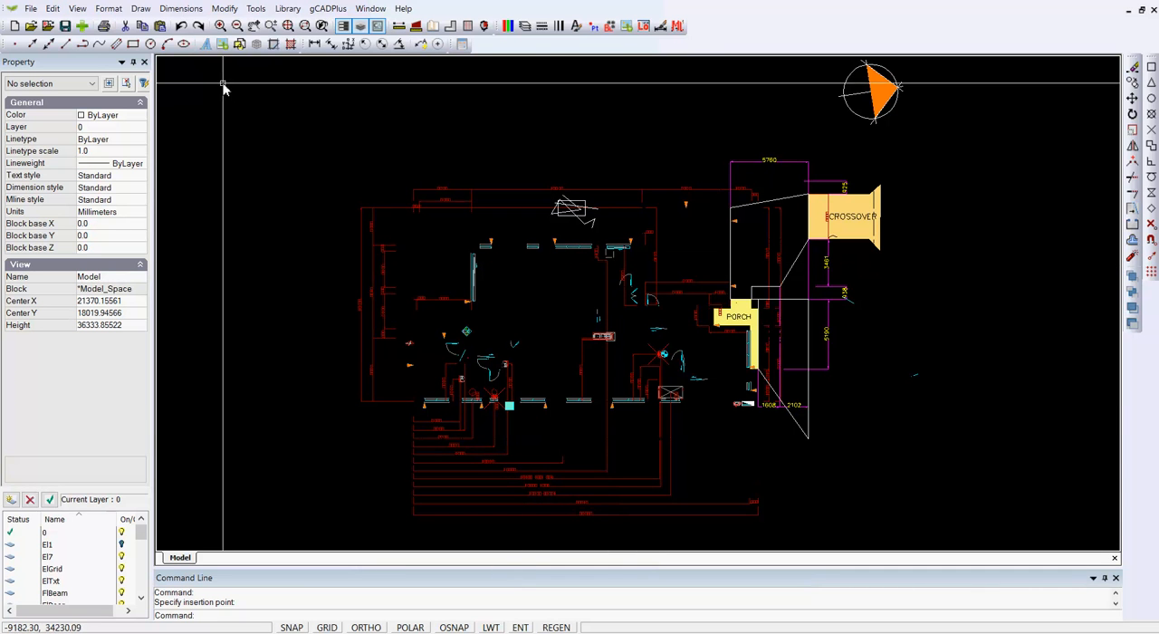
# Step: Set the drawing's background colour to white
pyautogui.click(83, 14)
pyautogui.moveTo(194, 253)
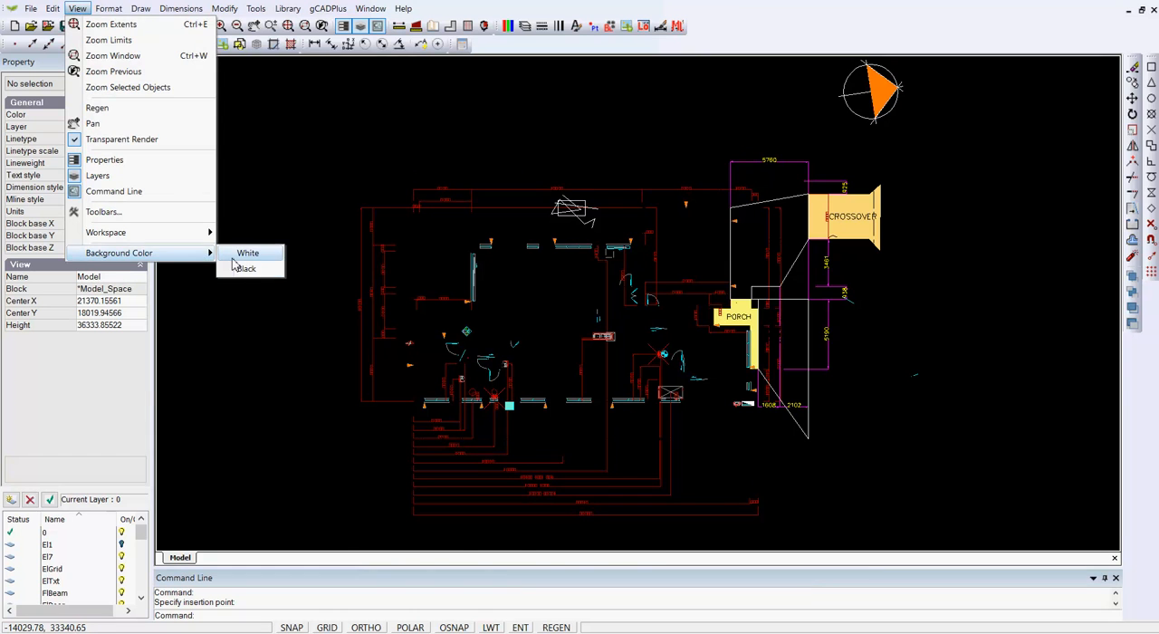
pyautogui.click(237, 255)
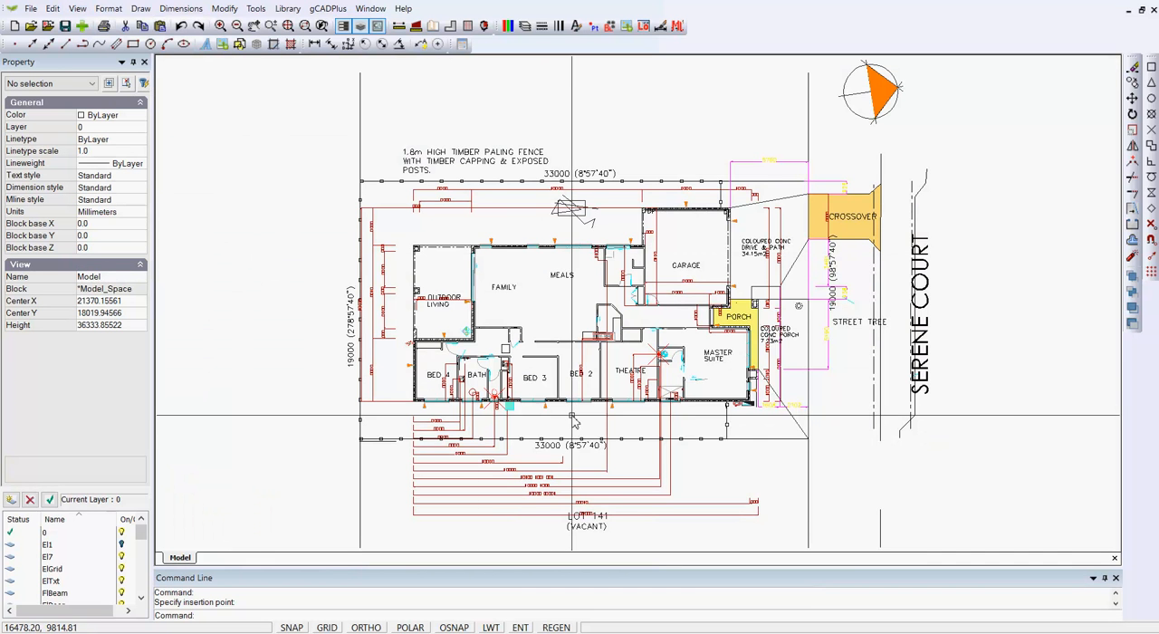
# Step: Create a new layer named L-LAND, make it the current layer, and save the drawing
pyautogui.scroll(2, 573, 421)
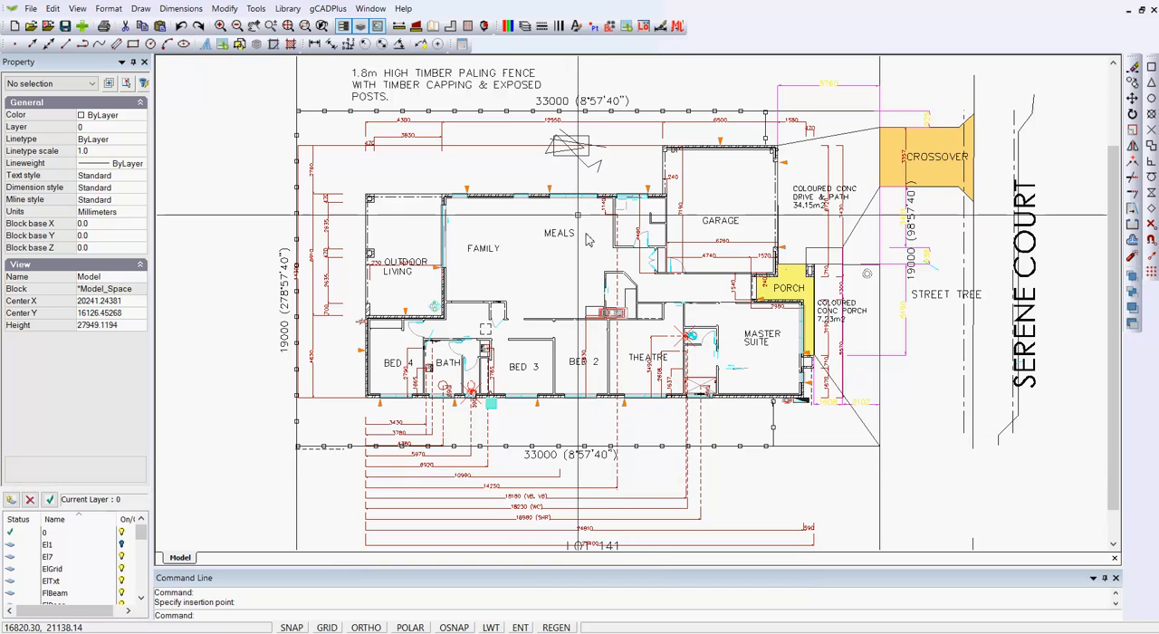
pyautogui.click(523, 26)
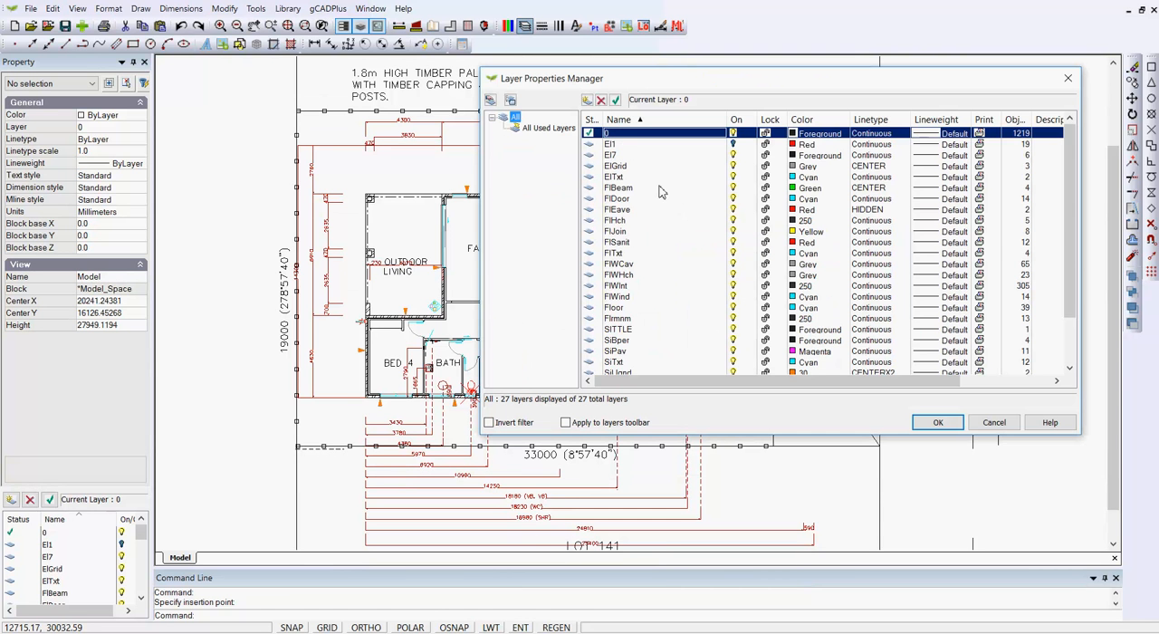
pyautogui.moveTo(1073, 256); pyautogui.dragTo(1068, 356)
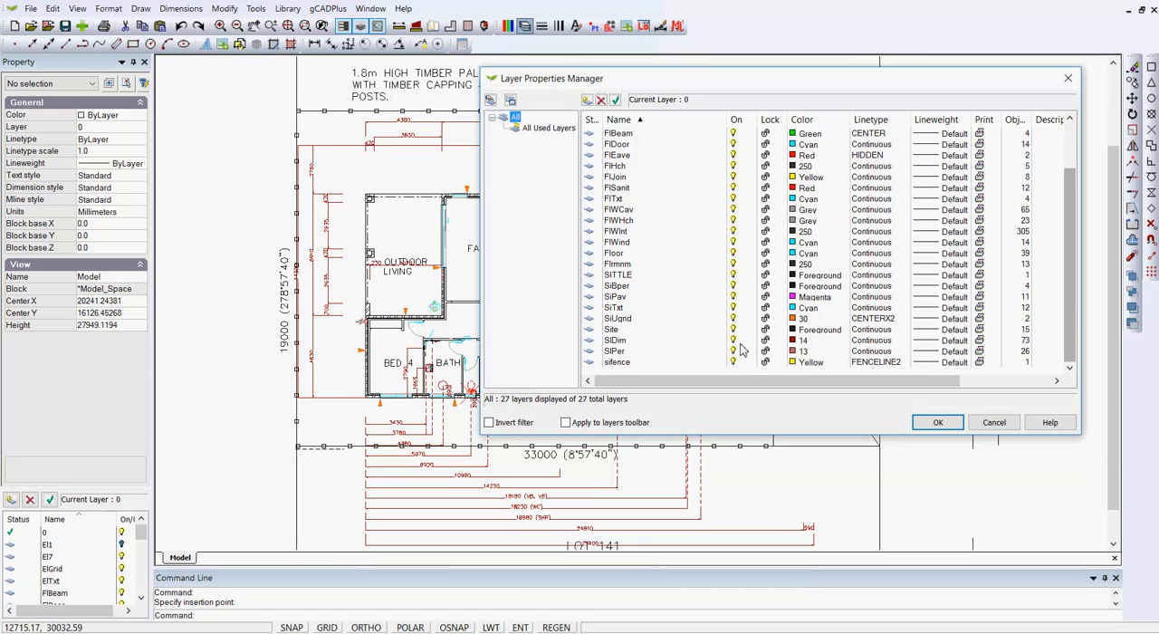
pyautogui.moveTo(1068, 308); pyautogui.dragTo(1075, 260)
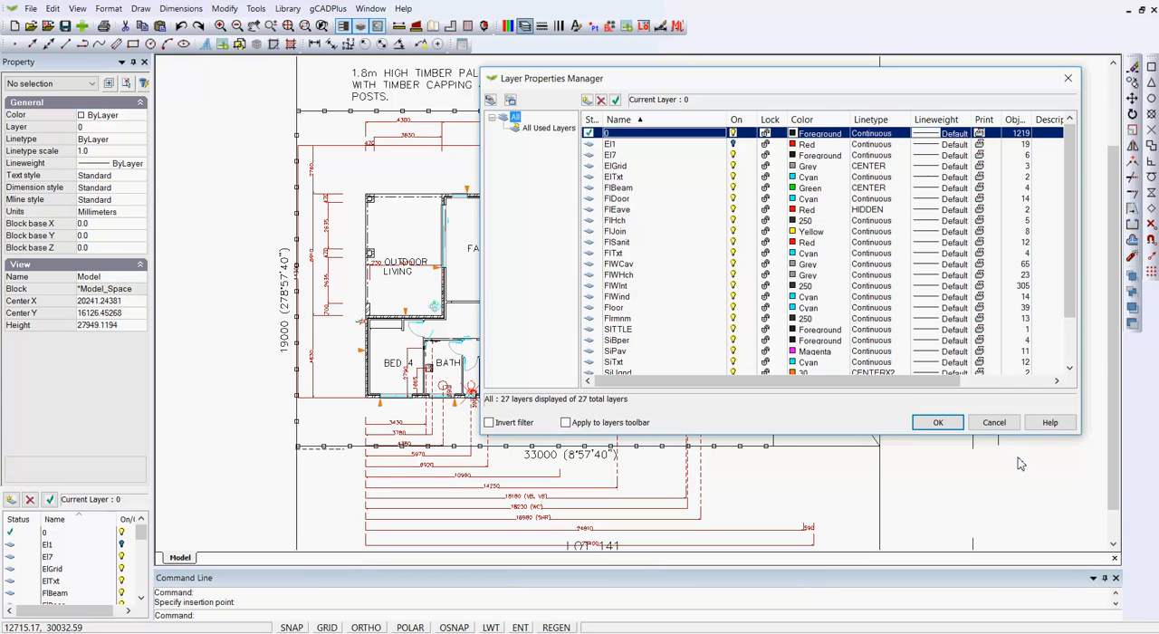
pyautogui.click(587, 99)
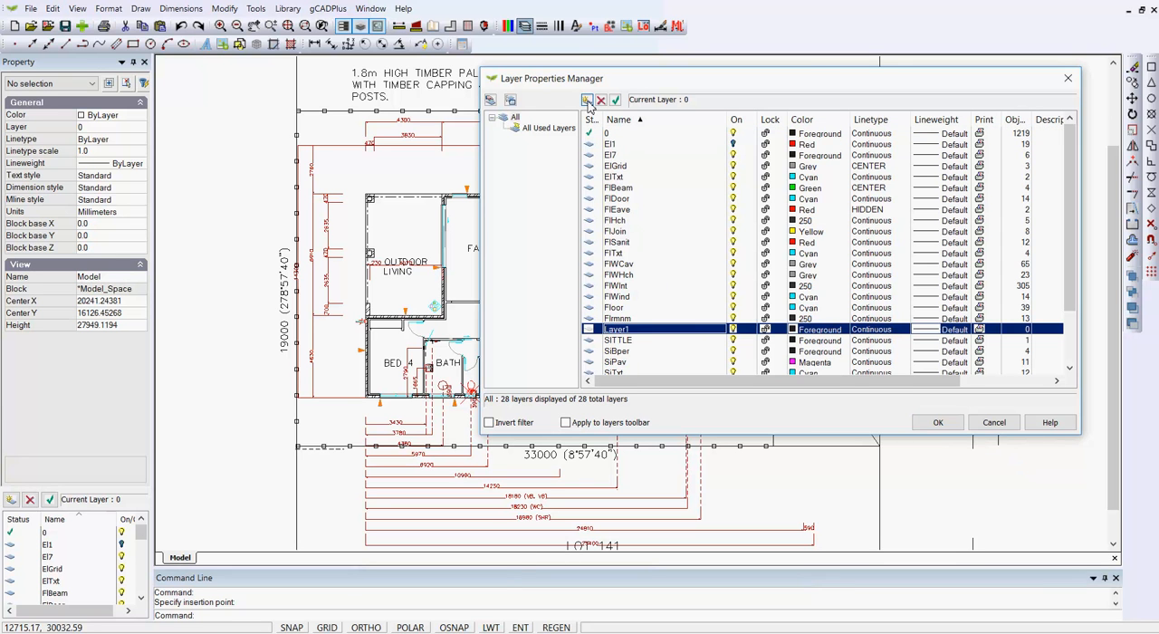
pyautogui.doubleClick(647, 330)
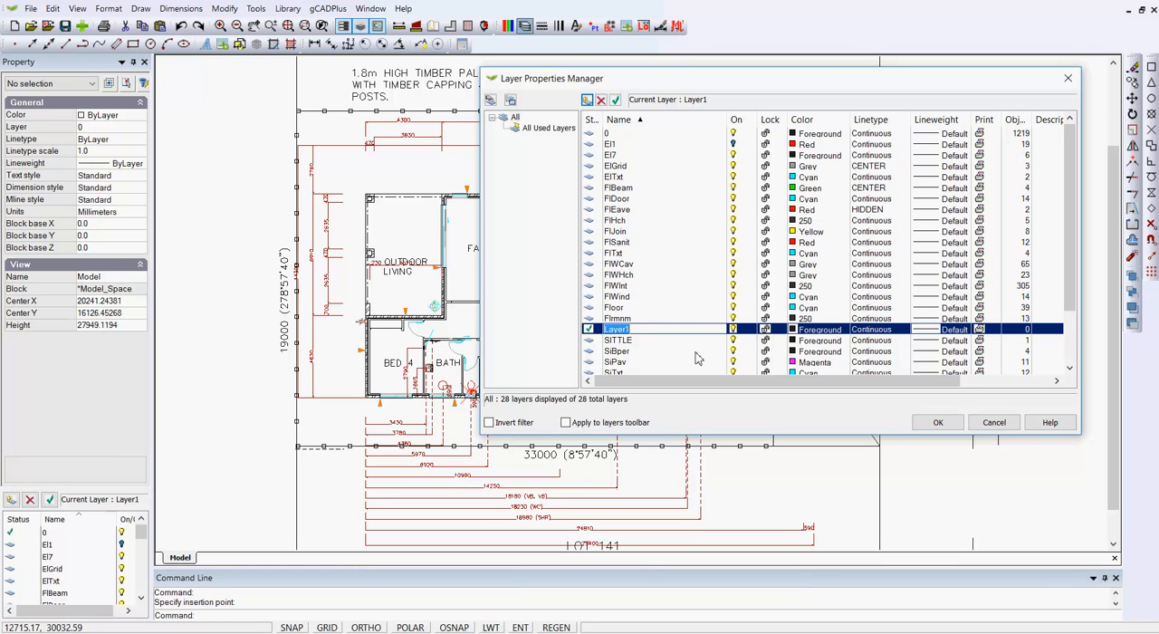
pyautogui.write('L-LAND')
pyautogui.press('Return')
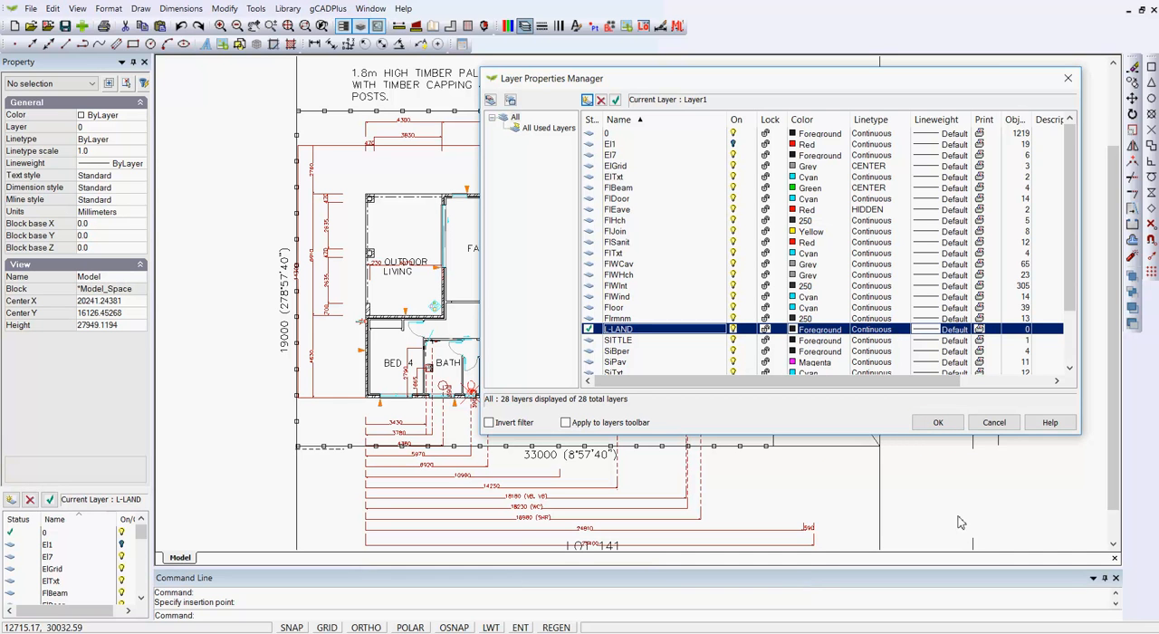
pyautogui.click(938, 423)
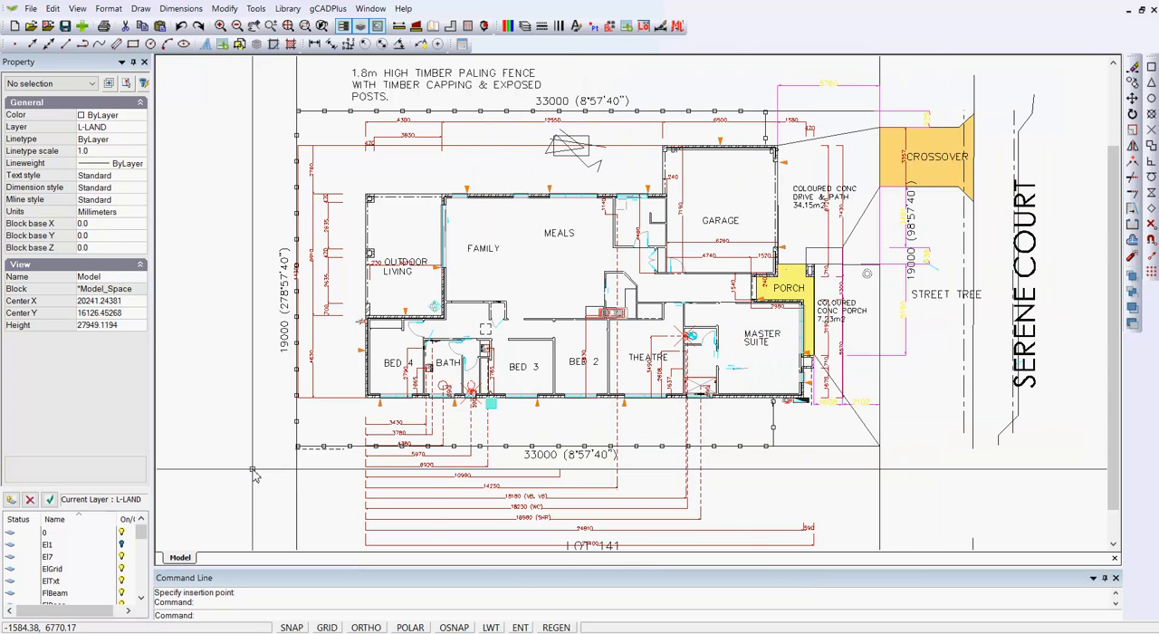
pyautogui.press('Return')
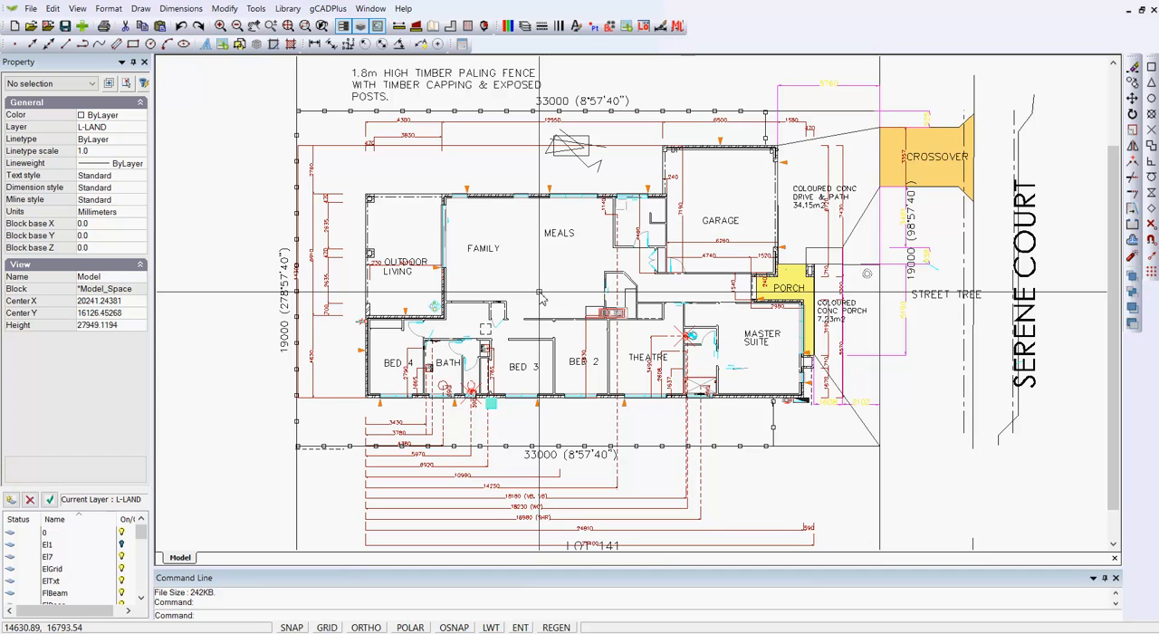
# Step: Examine the X-shaped point marker and the toilet block in the WC beside the theatre
pyautogui.scroll(4, 539, 299)
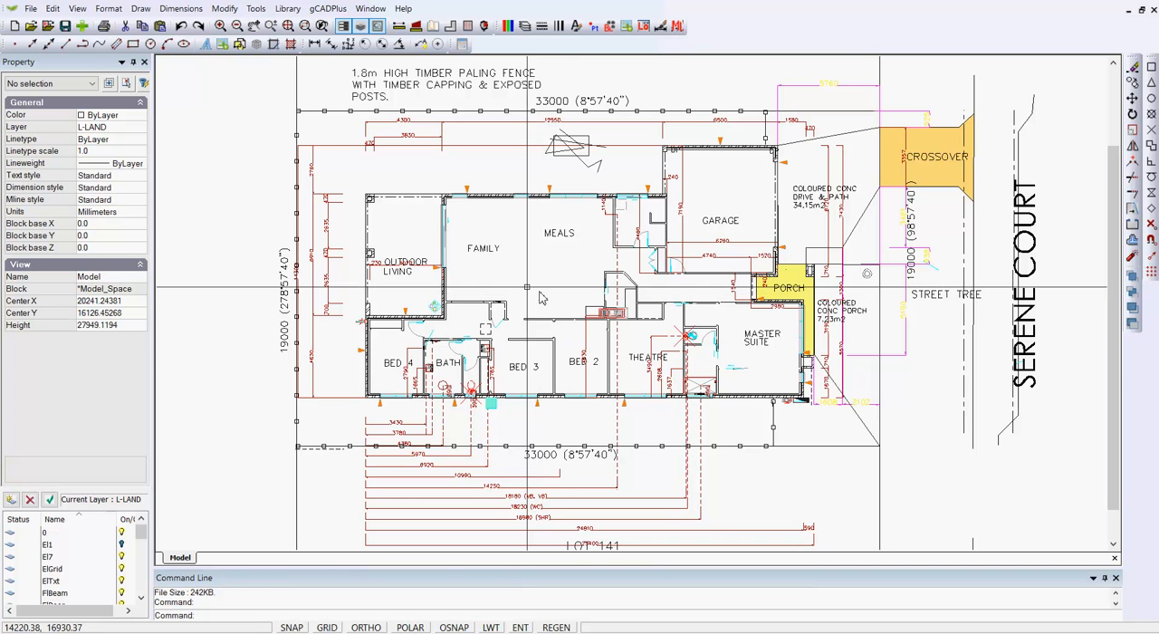
pyautogui.scroll(-3, 552, 323)
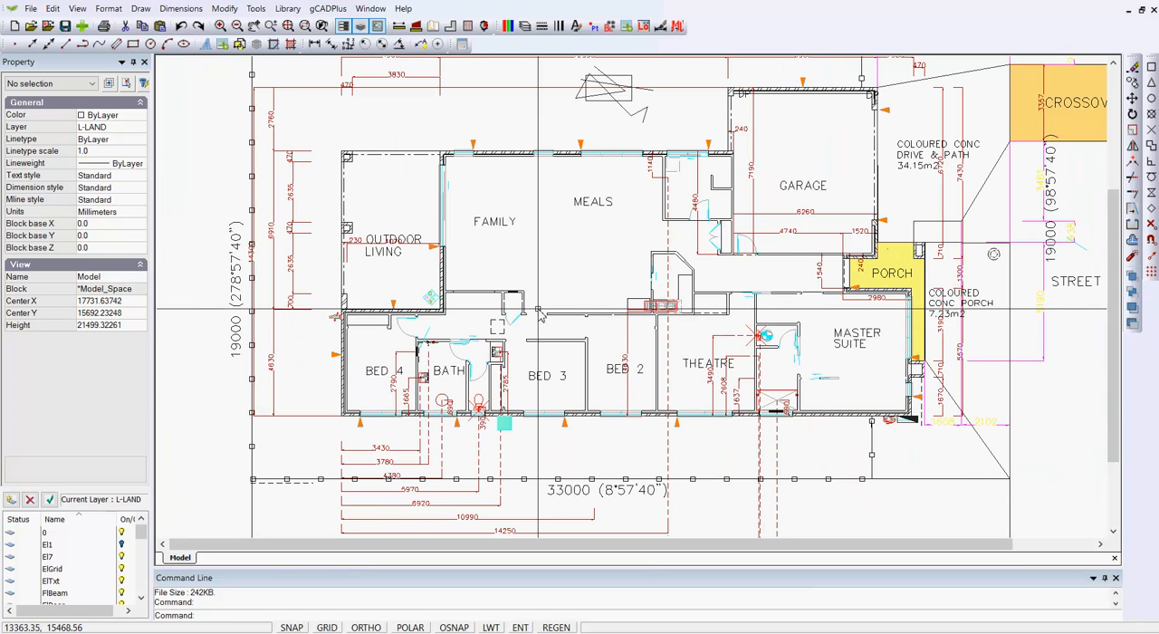
pyautogui.scroll(5, 755, 353)
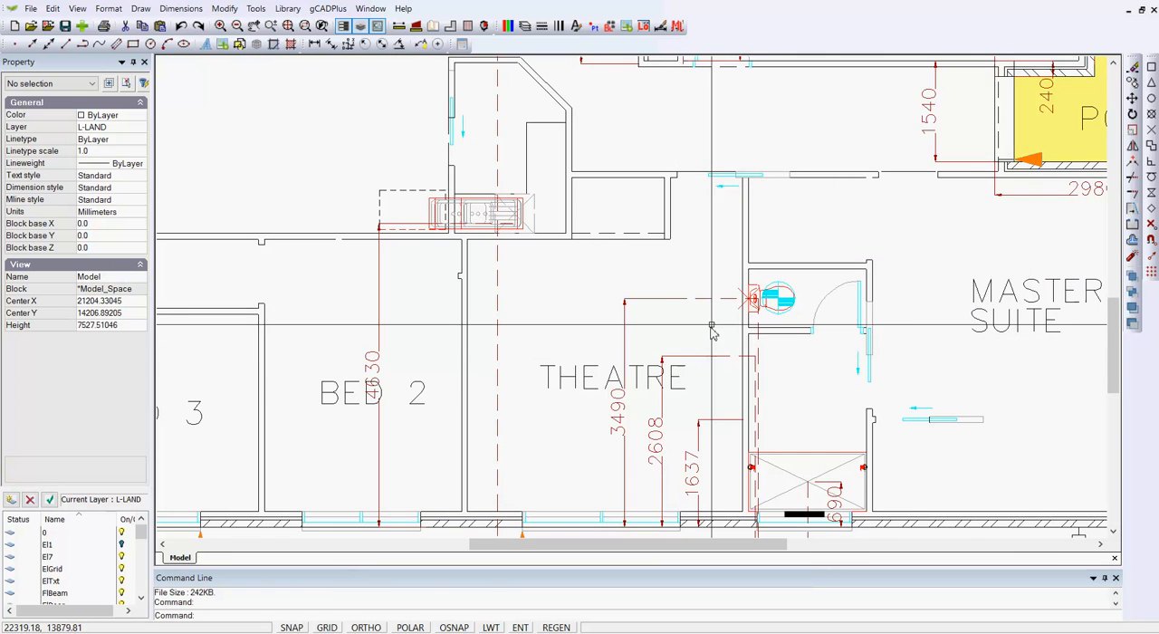
pyautogui.scroll(5, 712, 332)
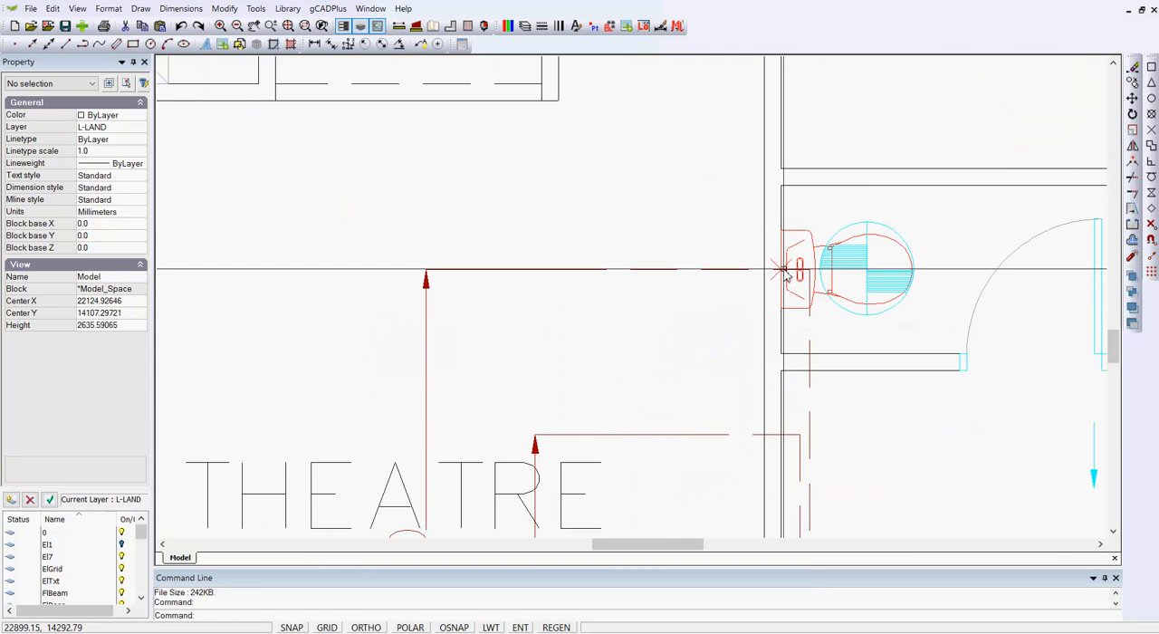
pyautogui.click(772, 269)
pyautogui.press('Escape')
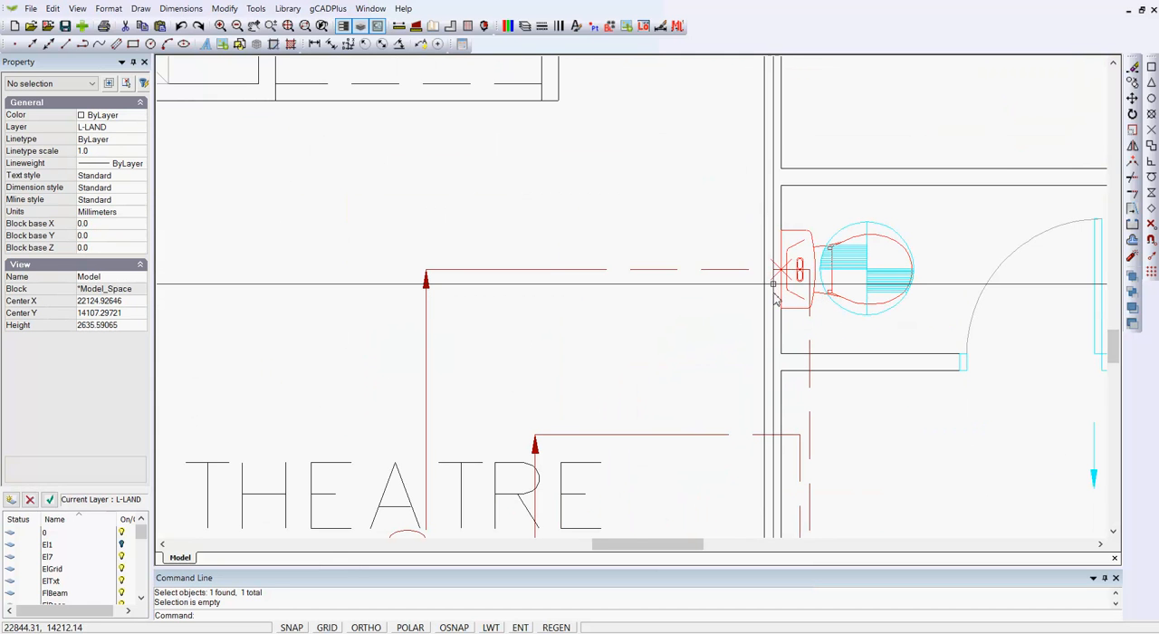
pyautogui.click(748, 241)
pyautogui.click(795, 293)
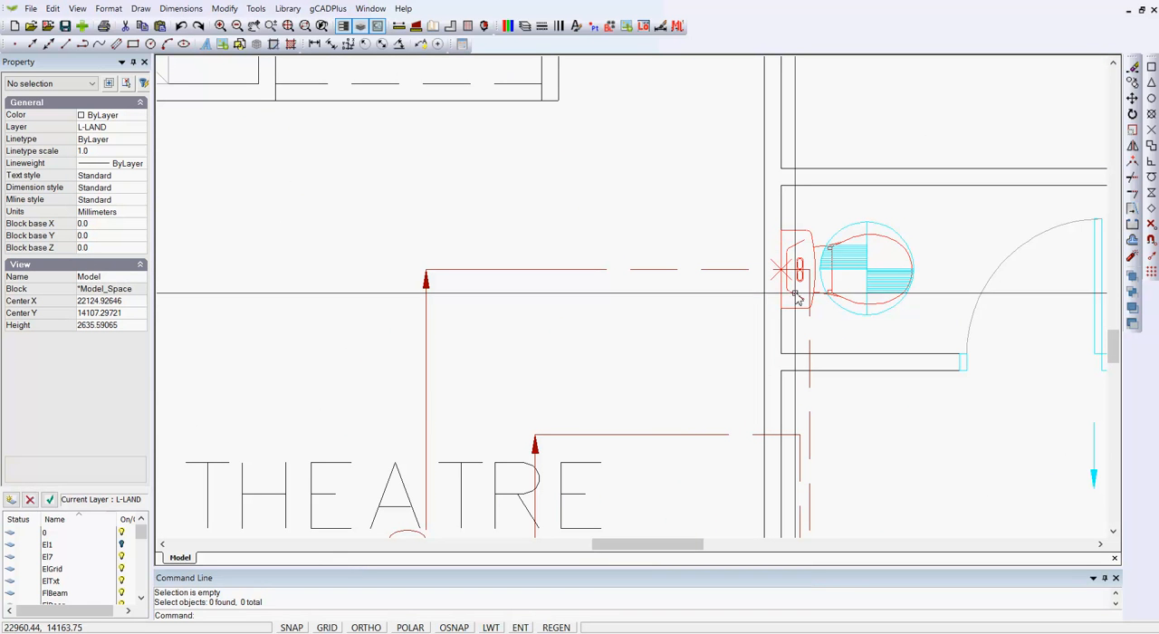
pyautogui.click(801, 306)
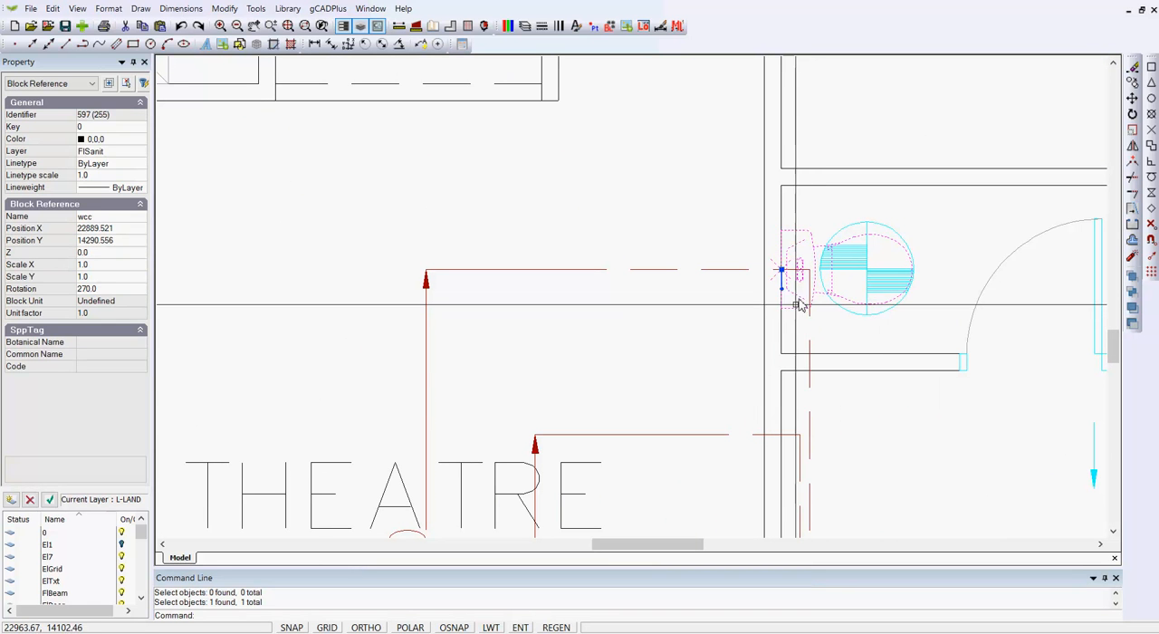
pyautogui.scroll(4, 794, 302)
pyautogui.scroll(-1, 787, 264)
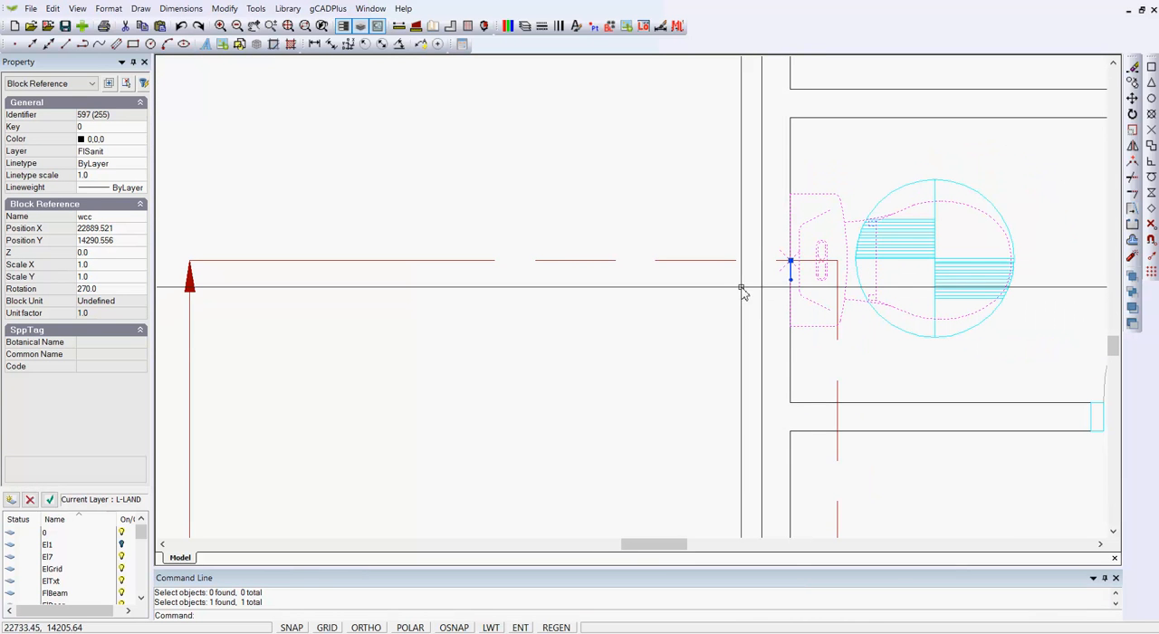
pyautogui.press('Escape')
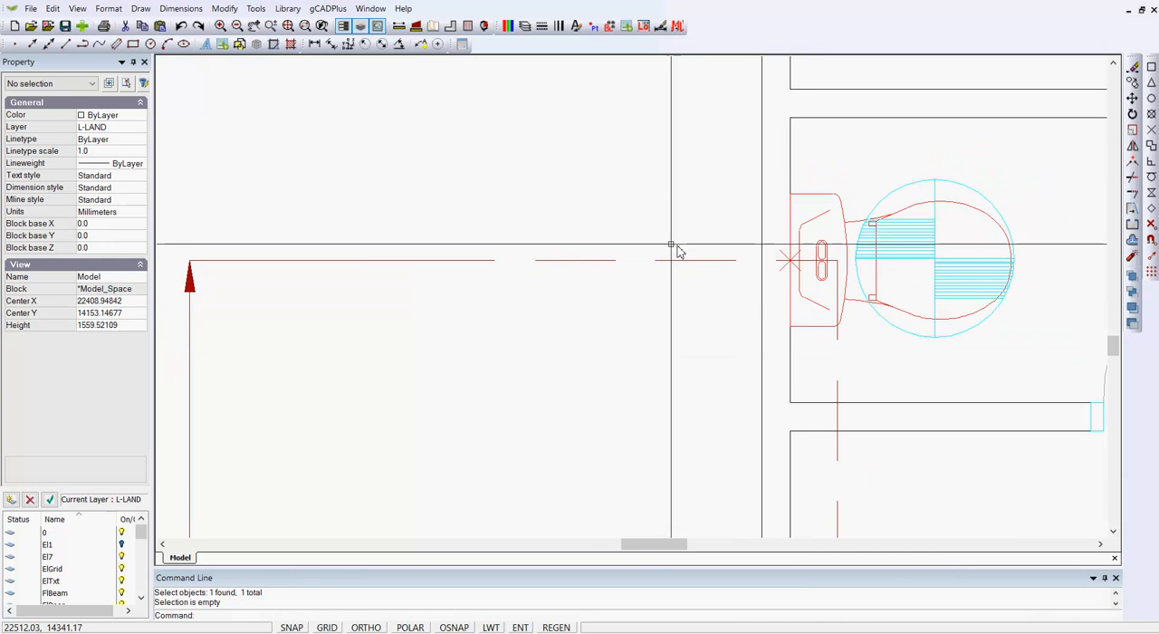
# Step: Change the point style so the point markers display as small dots instead of X marks
pyautogui.click(108, 9)
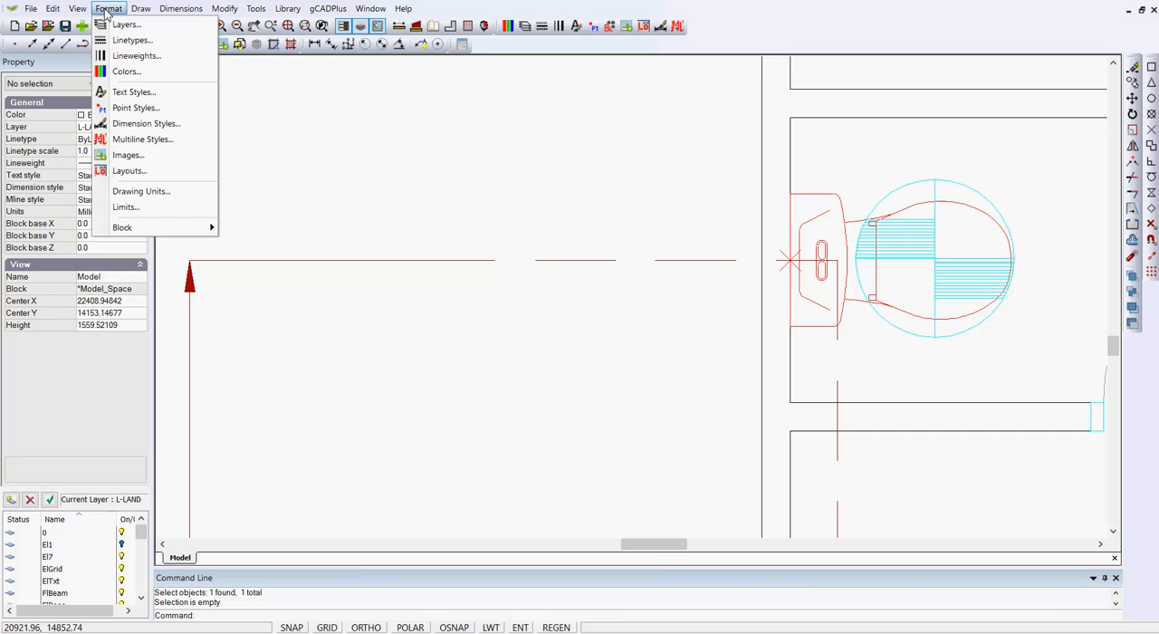
pyautogui.click(145, 108)
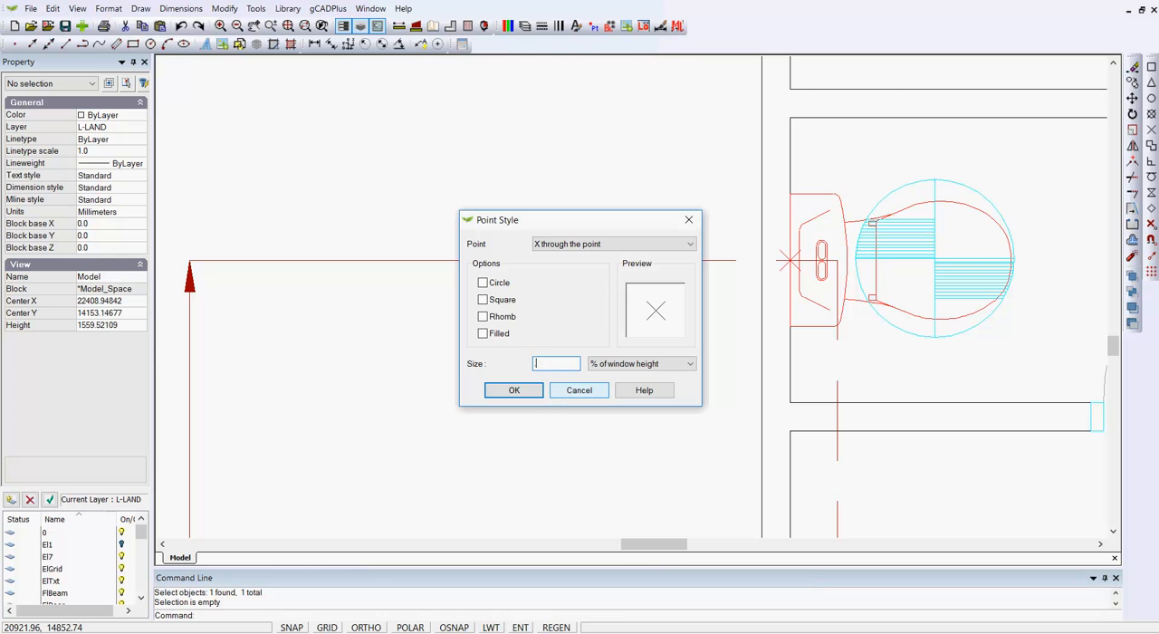
pyautogui.press('Return')
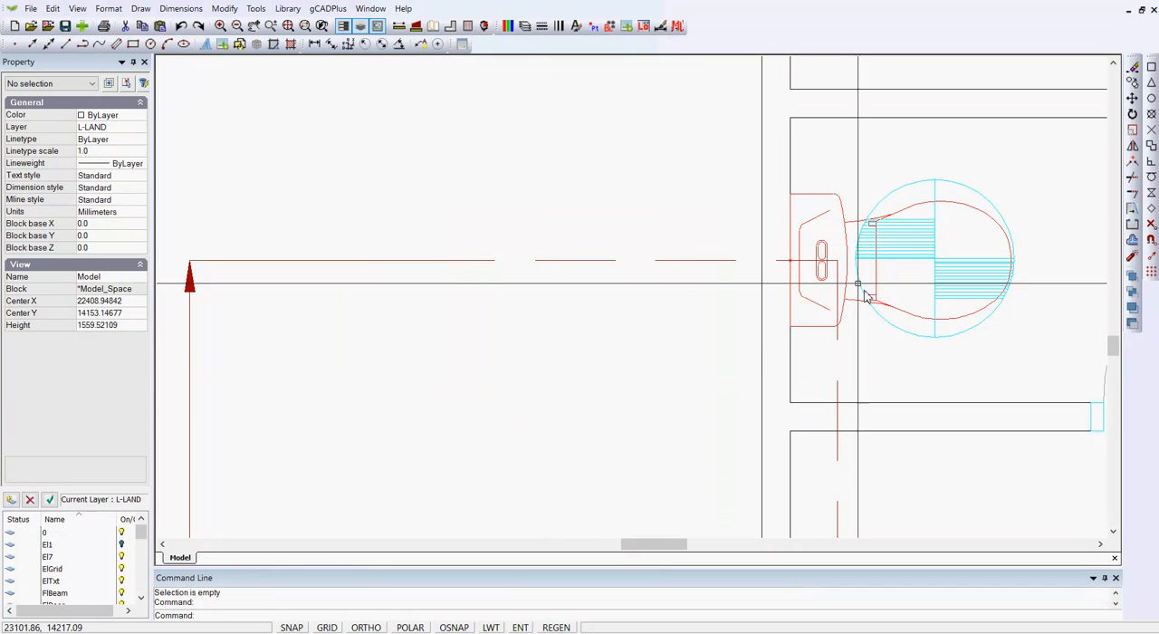
# Step: Identify the layer of the red dimension above the outdoor living area and turn off that SIDim layer
pyautogui.scroll(-3, 796, 280)
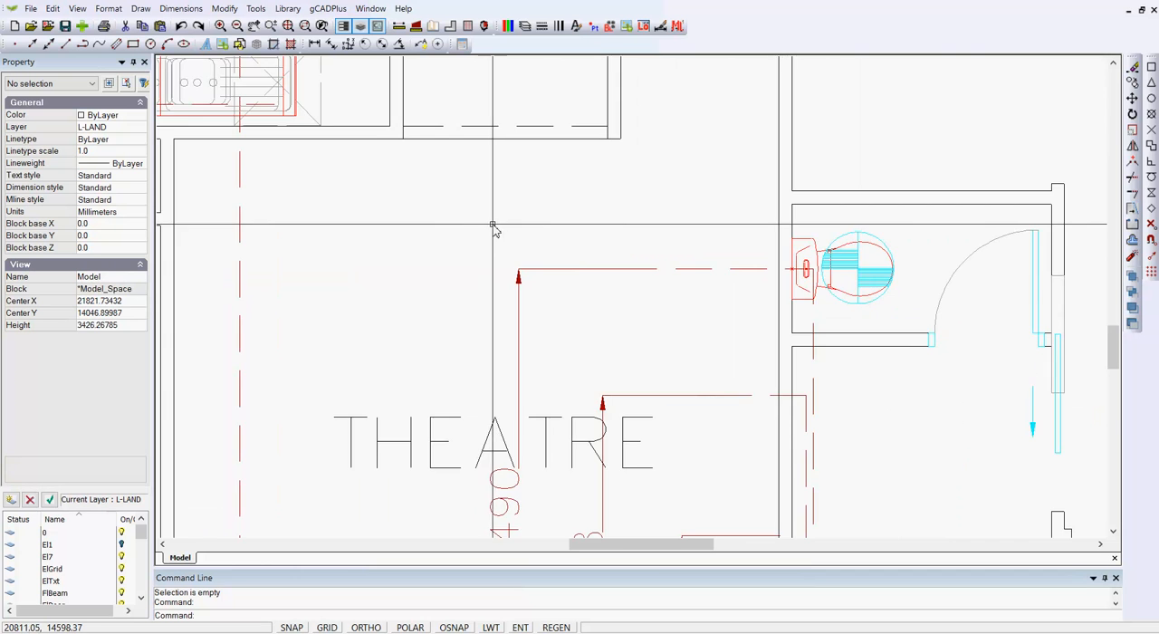
pyautogui.scroll(-6, 493, 231)
pyautogui.scroll(-3, 577, 273)
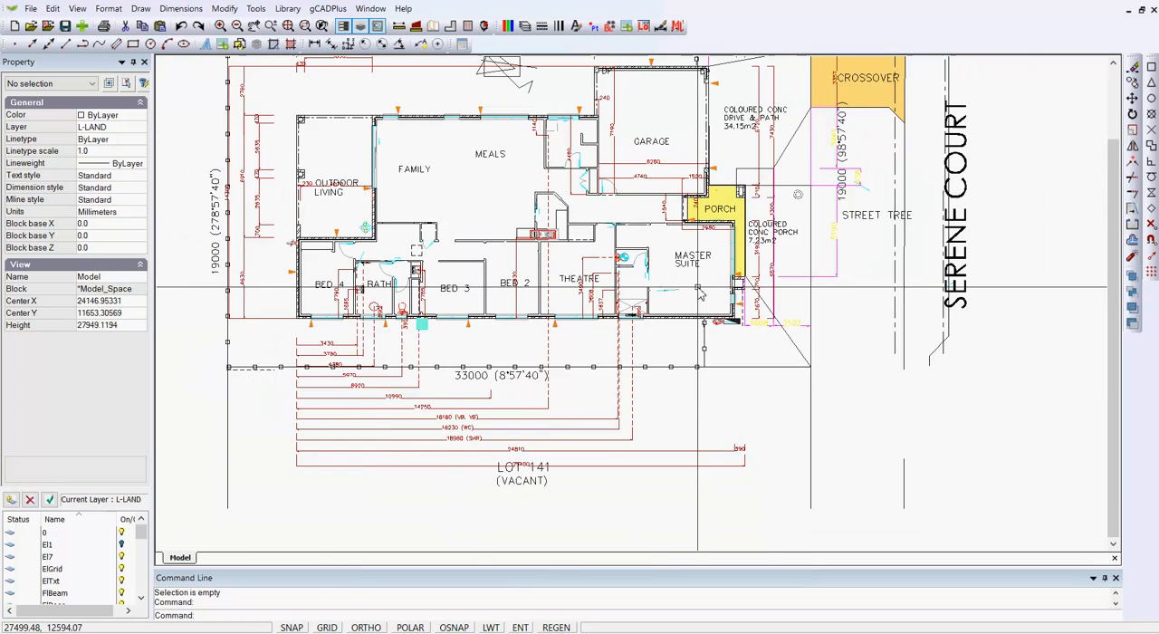
pyautogui.moveTo(744, 304); pyautogui.dragTo(742, 335, button='middle')
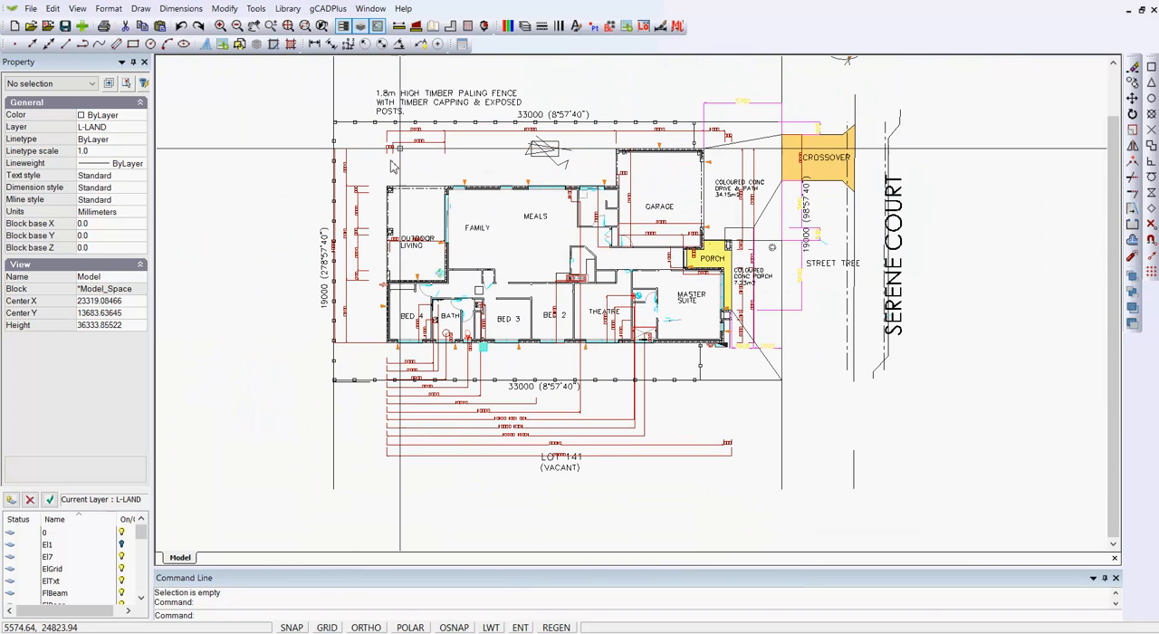
pyautogui.scroll(3, 468, 163)
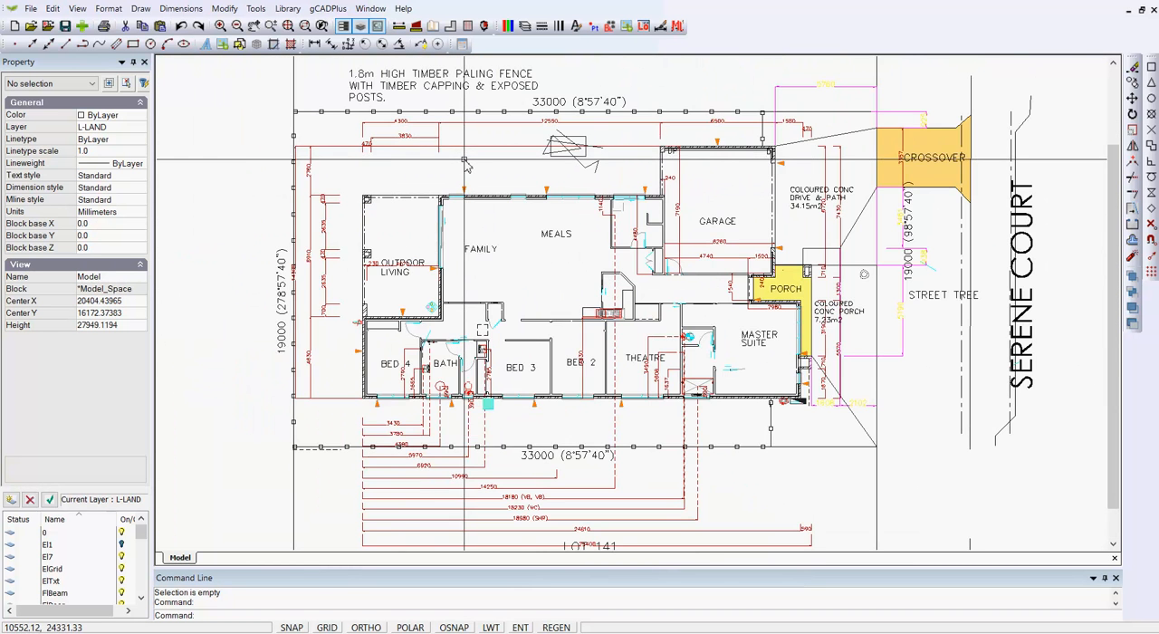
pyautogui.click(432, 130)
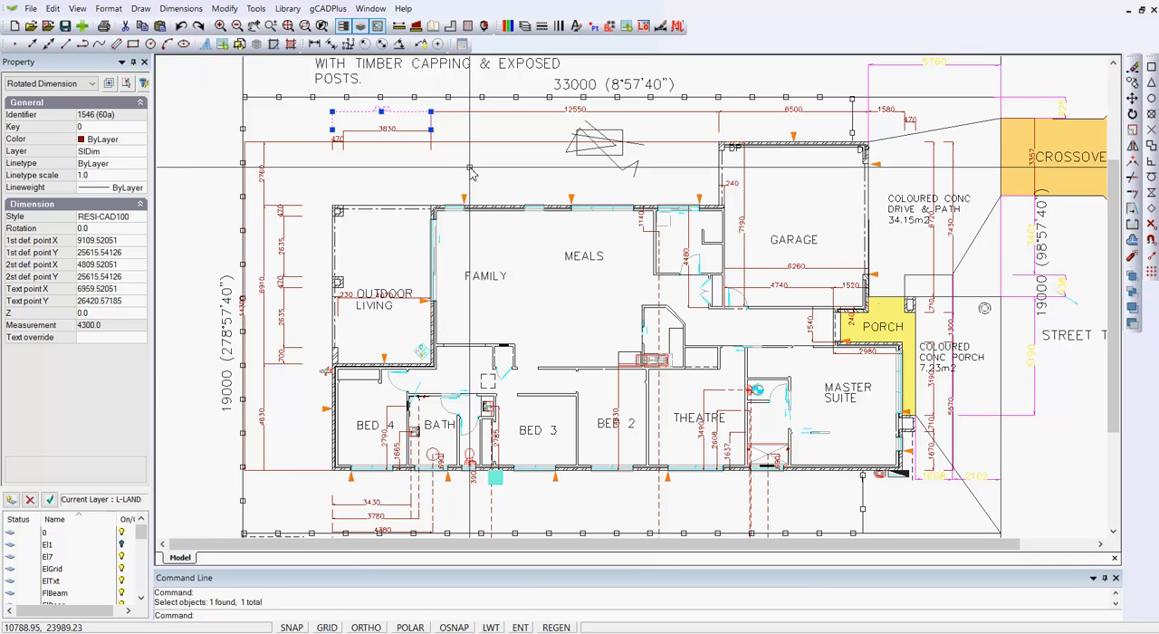
pyautogui.press('Escape')
pyautogui.click(525, 25)
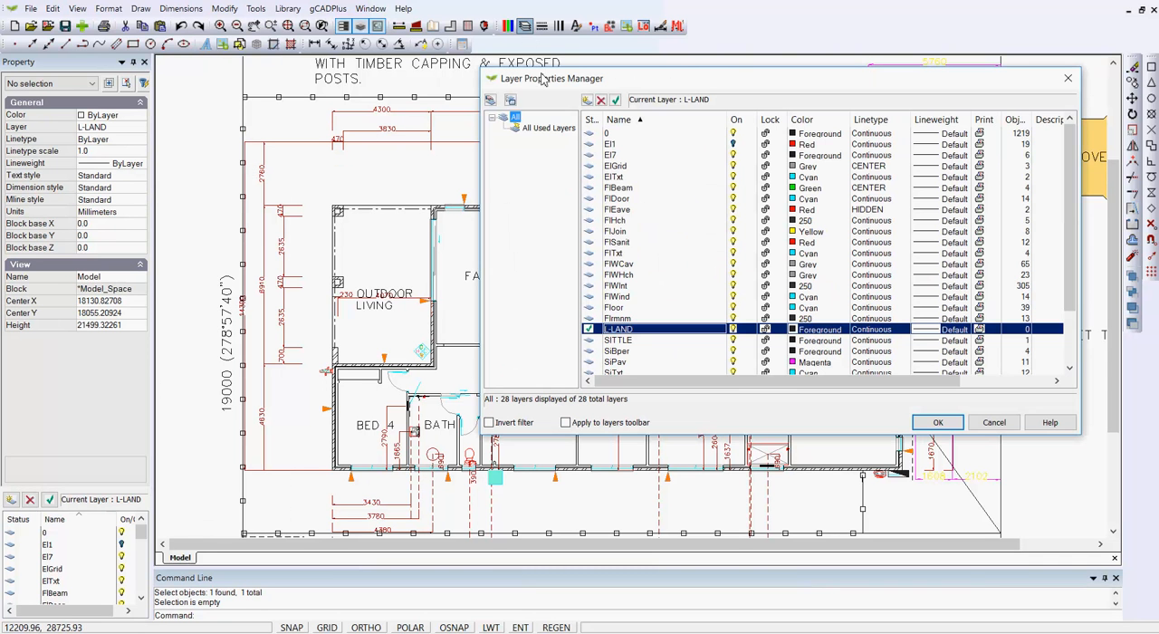
pyautogui.scroll(-2, 1069, 272)
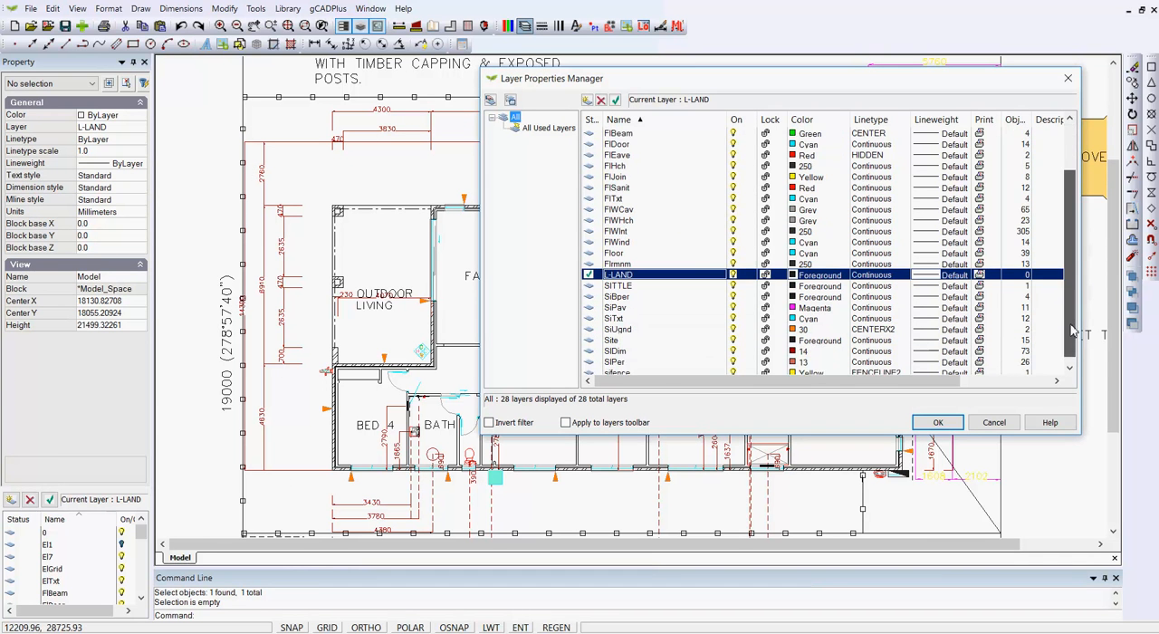
pyautogui.click(737, 340)
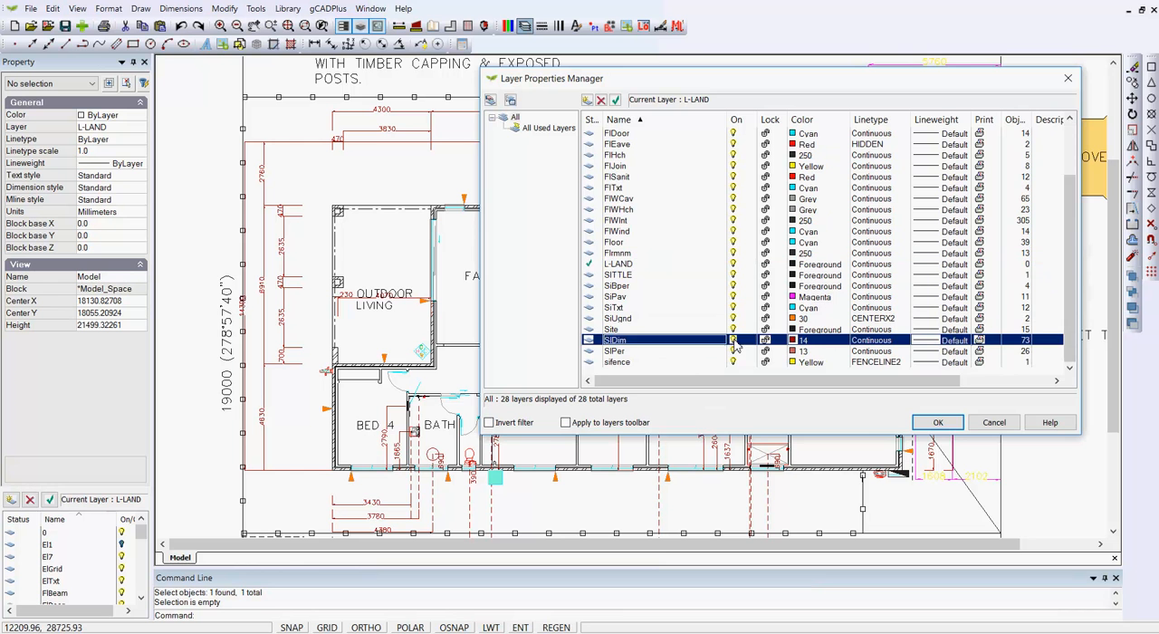
pyautogui.click(938, 423)
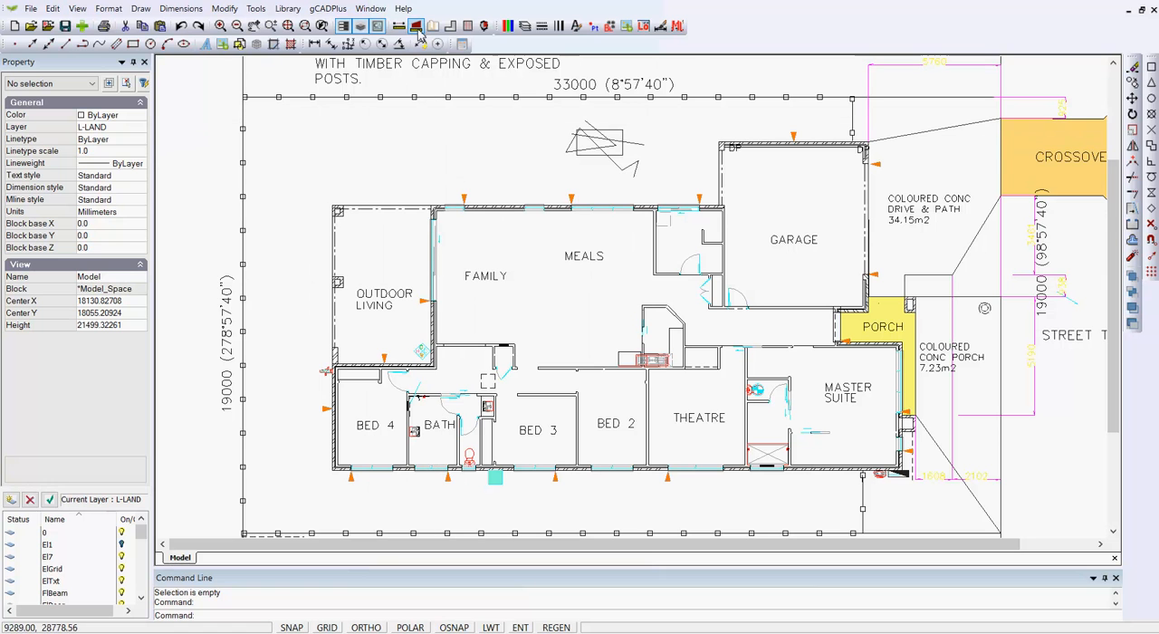
# Step: Erase the three stray linework objects above the meals area
pyautogui.click(652, 186)
pyautogui.click(559, 118)
pyautogui.rightClick(582, 156)
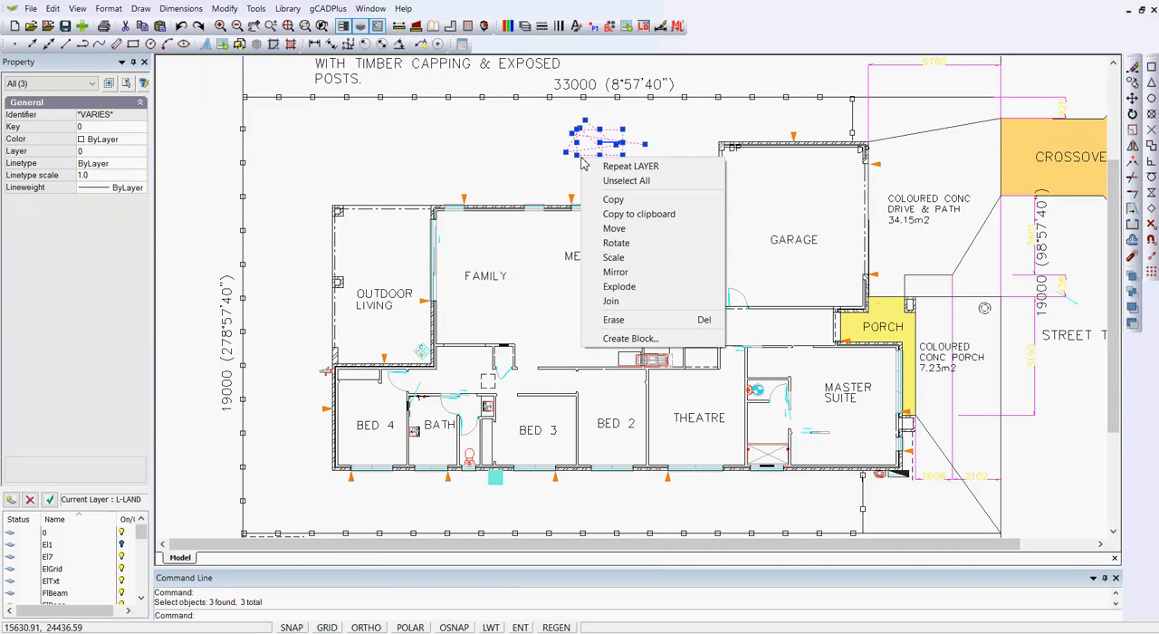
pyautogui.click(625, 319)
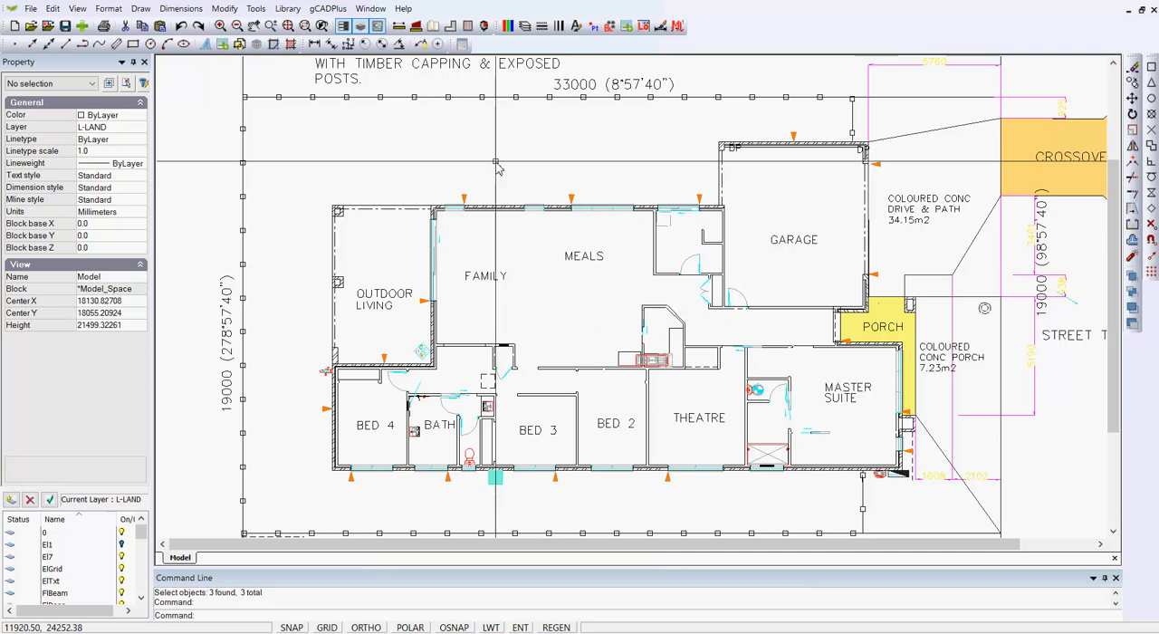
# Step: Identify the layer of the orange triangular marker above the meals area and turn off that Floor layer
pyautogui.scroll(-2, 486, 164)
pyautogui.scroll(5, 543, 154)
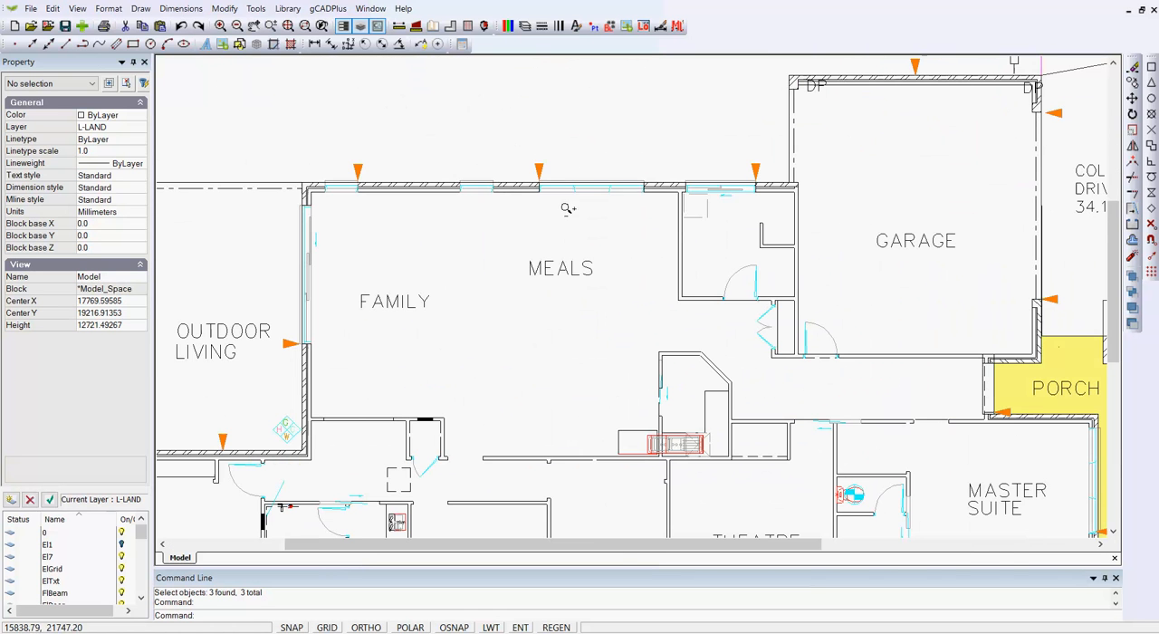
pyautogui.scroll(3, 546, 150)
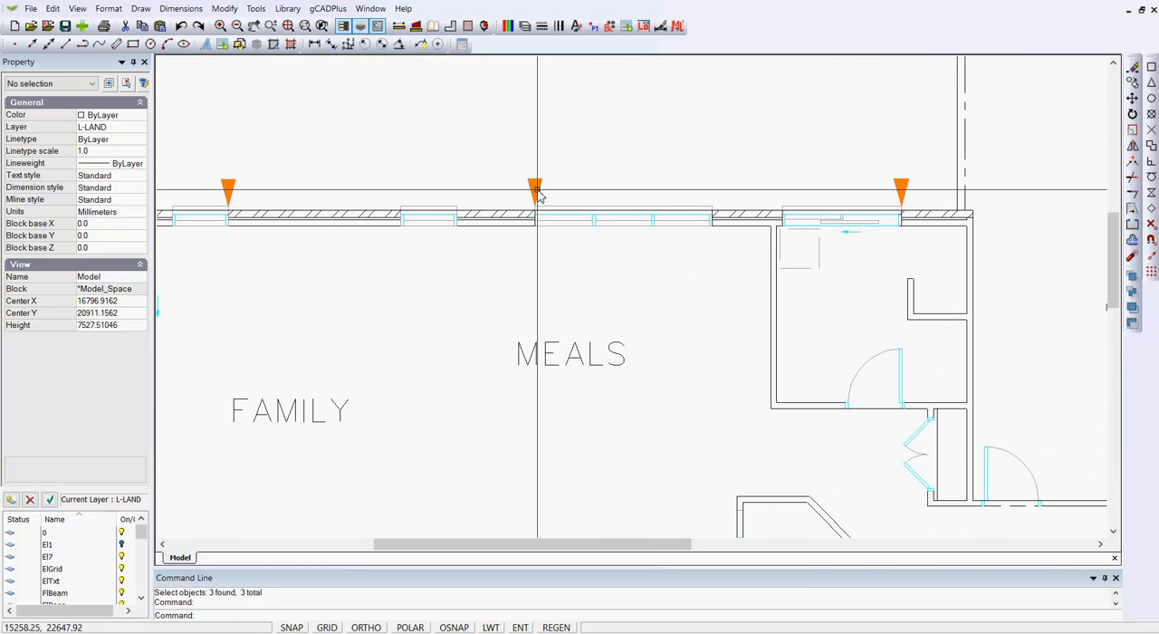
pyautogui.click(535, 191)
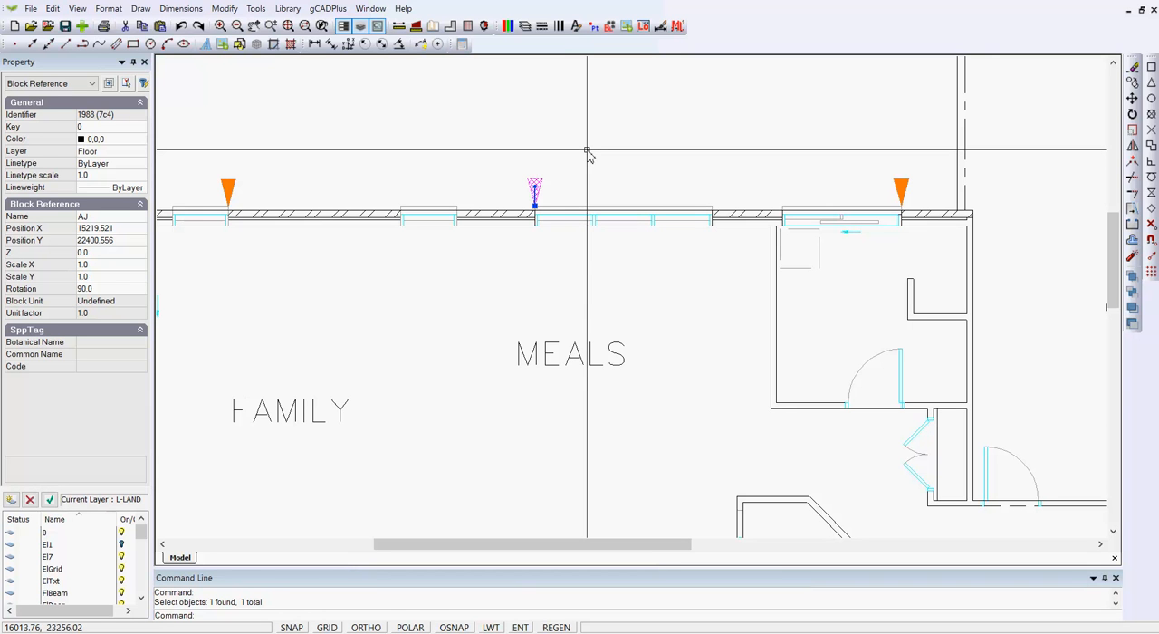
pyautogui.press('Escape')
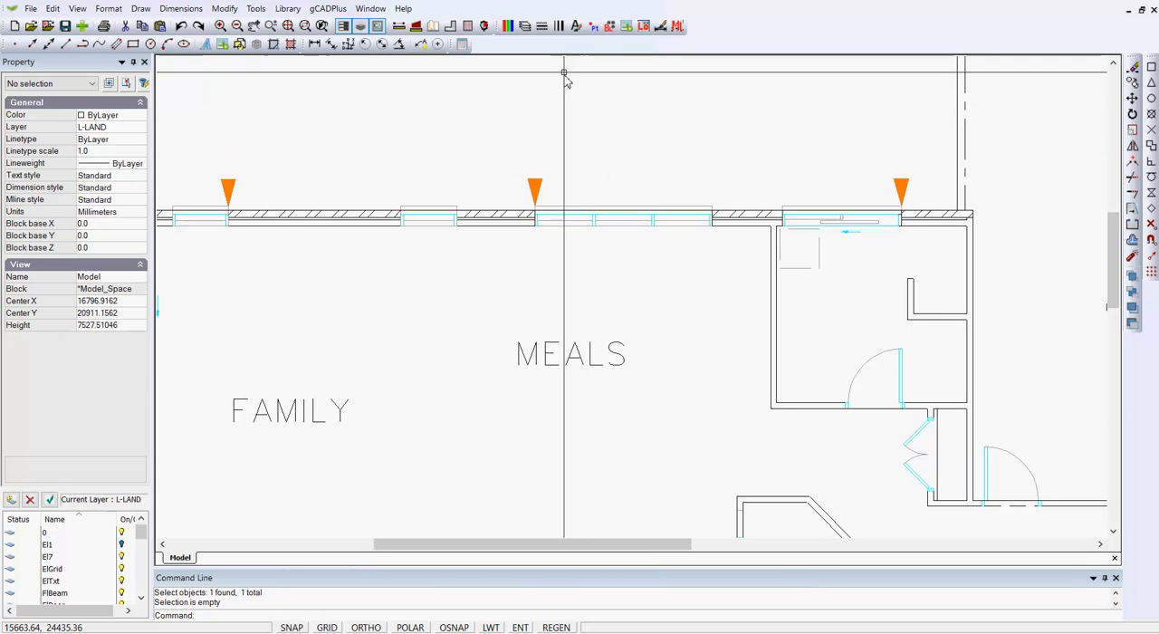
pyautogui.click(525, 27)
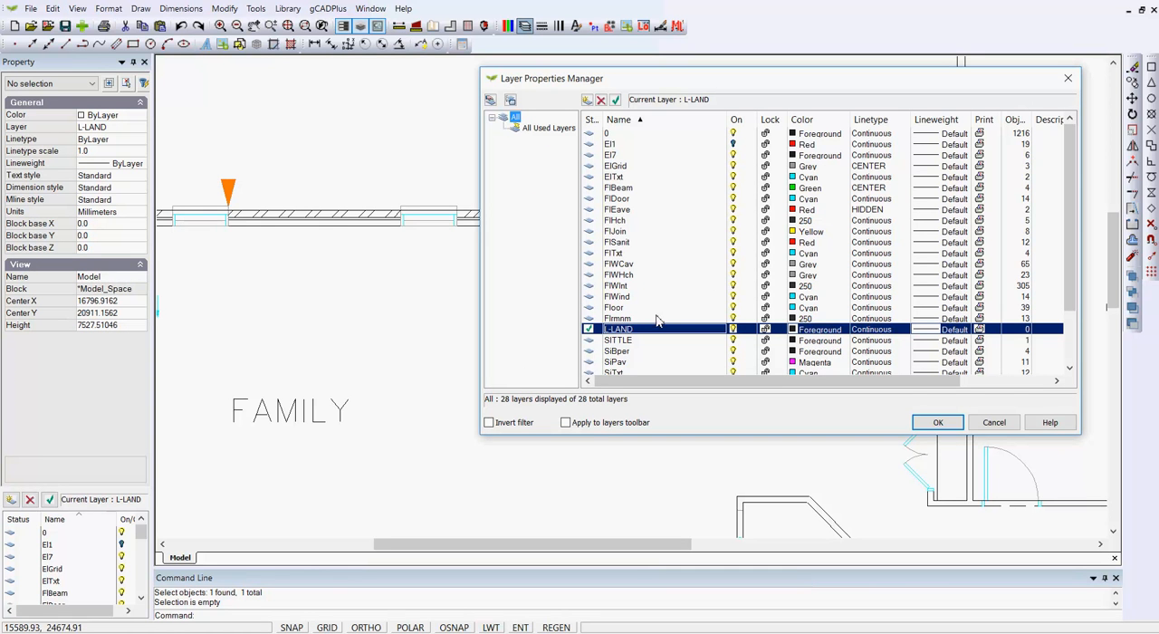
pyautogui.click(734, 309)
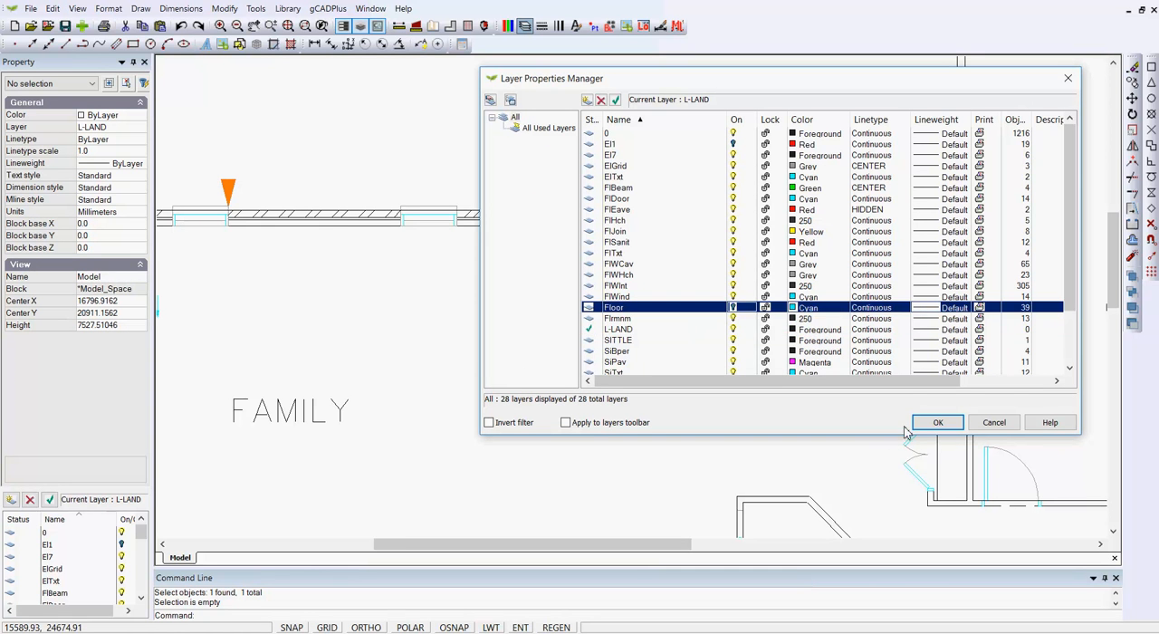
pyautogui.click(936, 424)
# Step: Identify the layer of the magenta vertical dimension beside the coloured concrete porch and turn off that SiPav layer
pyautogui.scroll(-5, 507, 339)
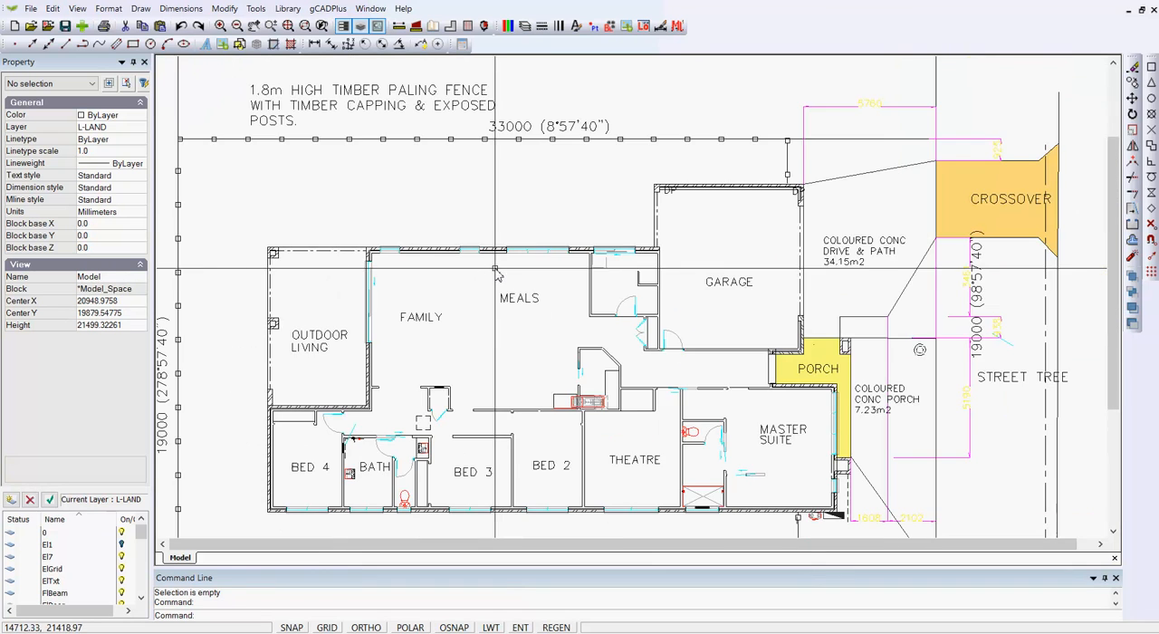
pyautogui.moveTo(508, 344); pyautogui.dragTo(442, 290, button='middle')
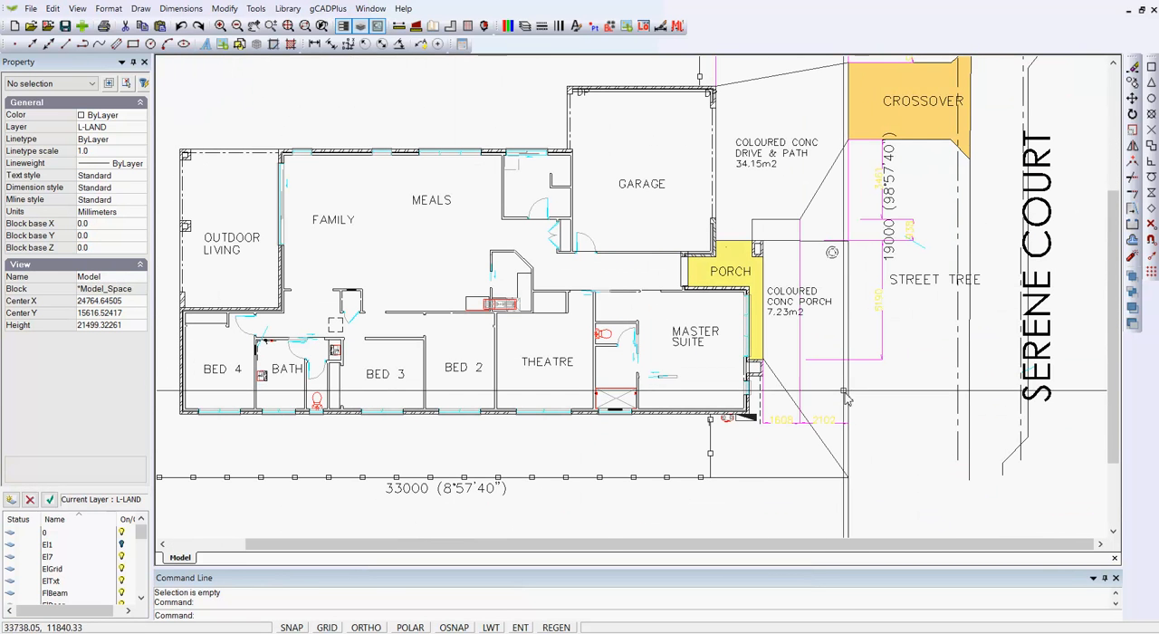
pyautogui.scroll(3, 845, 399)
pyautogui.click(918, 326)
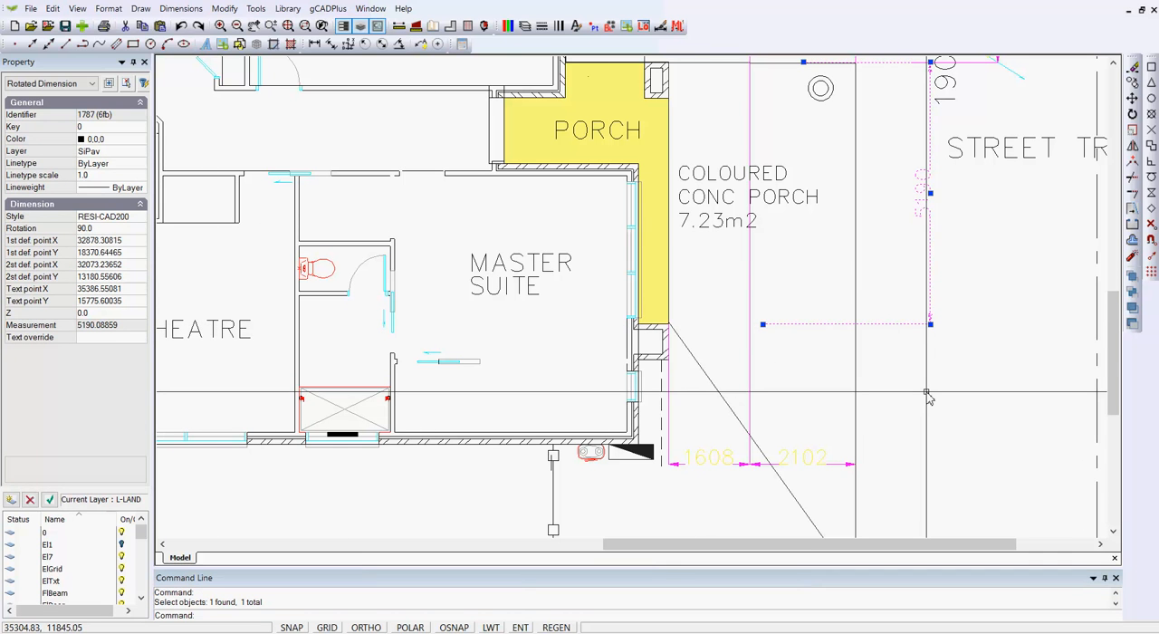
pyautogui.press('Escape')
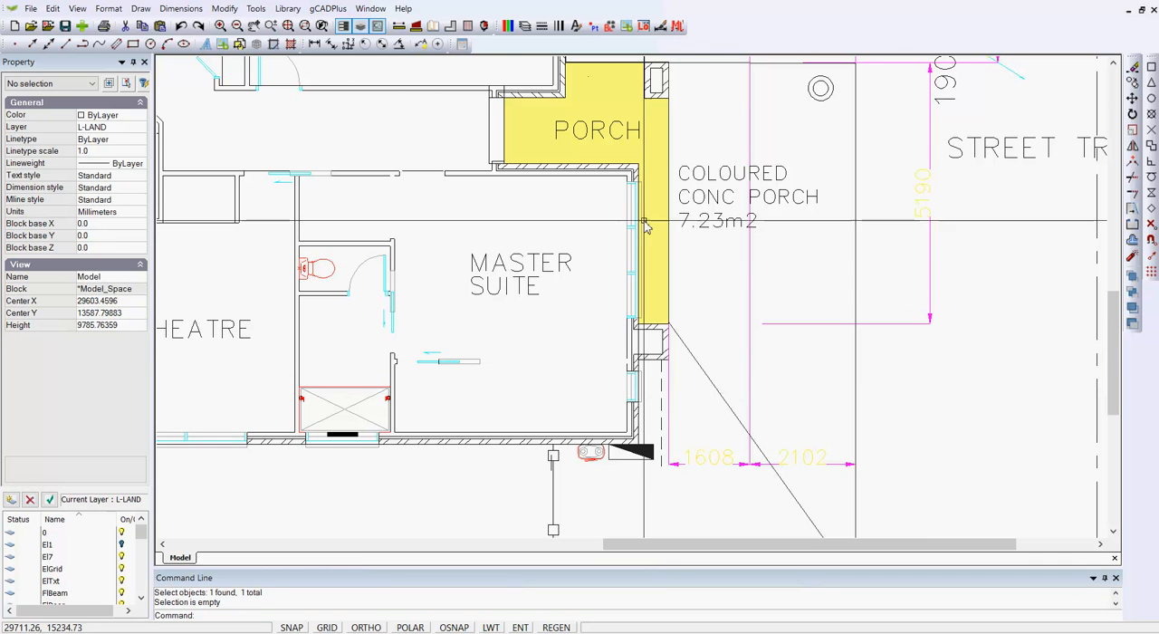
pyautogui.click(524, 27)
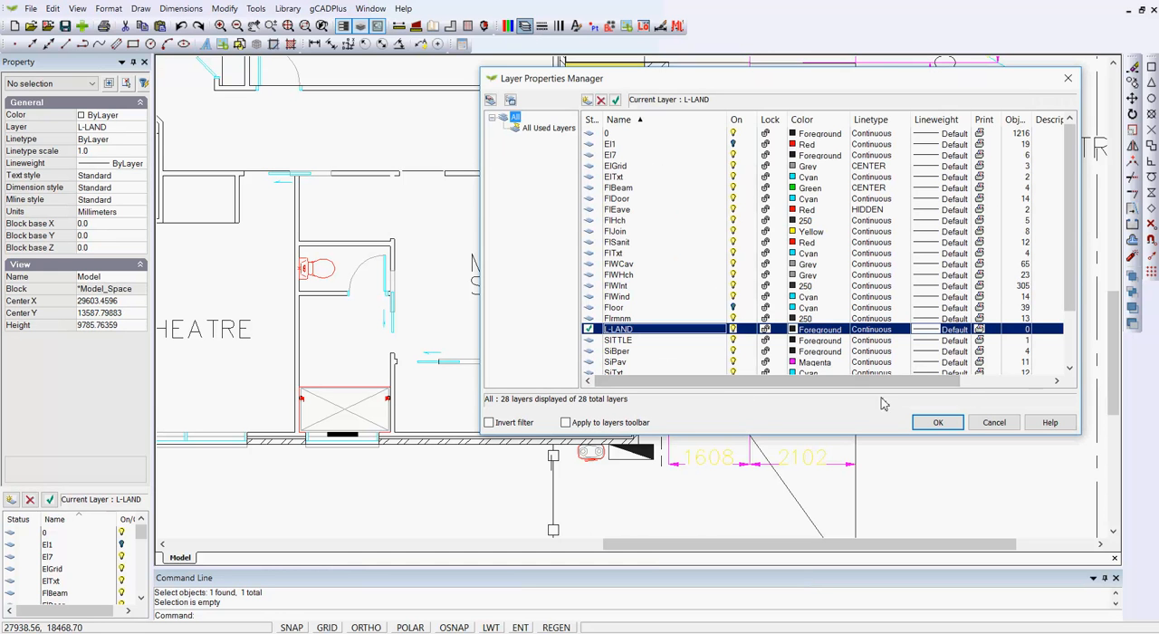
pyautogui.click(732, 363)
pyautogui.click(733, 362)
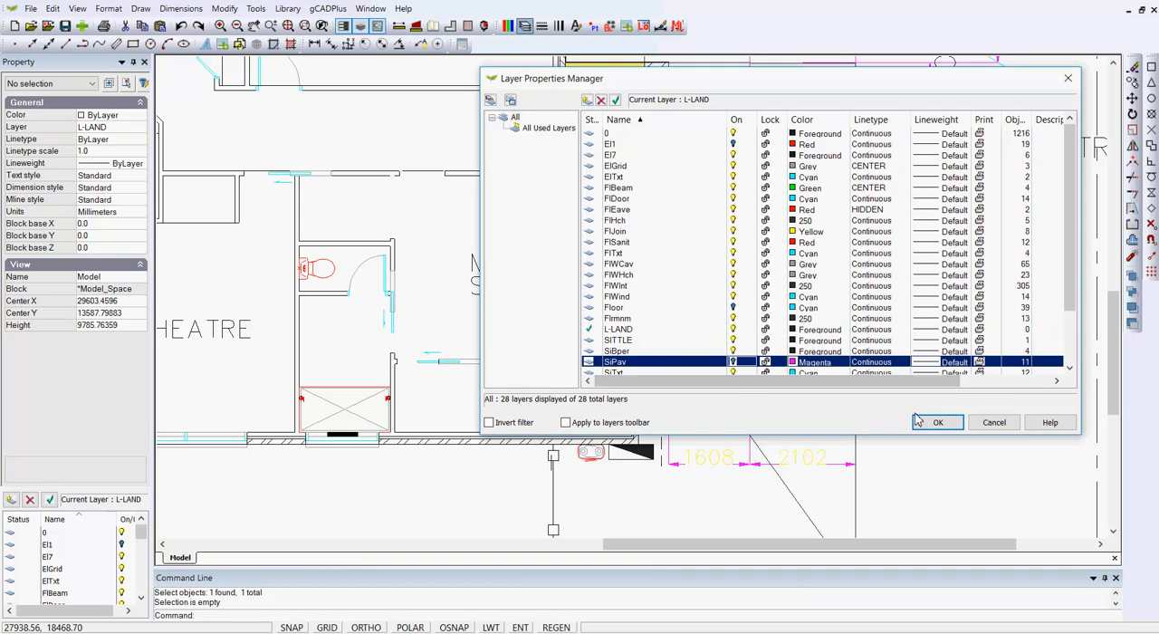
pyautogui.click(938, 421)
# Step: Check which layer the boundary fence polyline is on and look up that layer's linetype
pyautogui.scroll(-1, 789, 337)
pyautogui.scroll(-2, 789, 338)
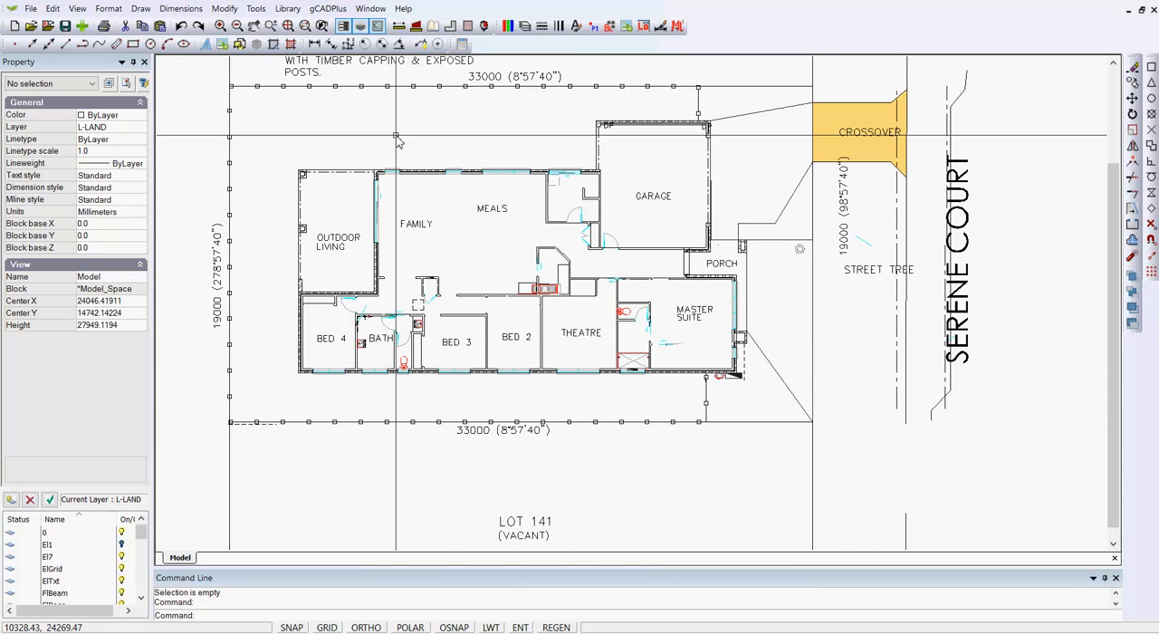
pyautogui.click(337, 87)
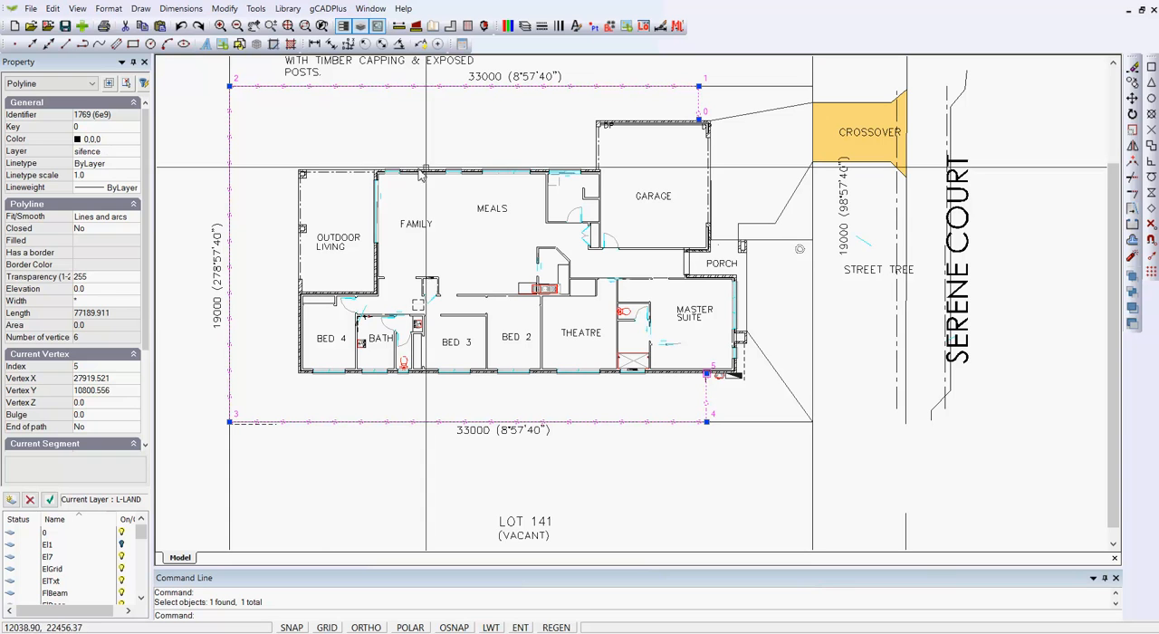
pyautogui.press('Escape')
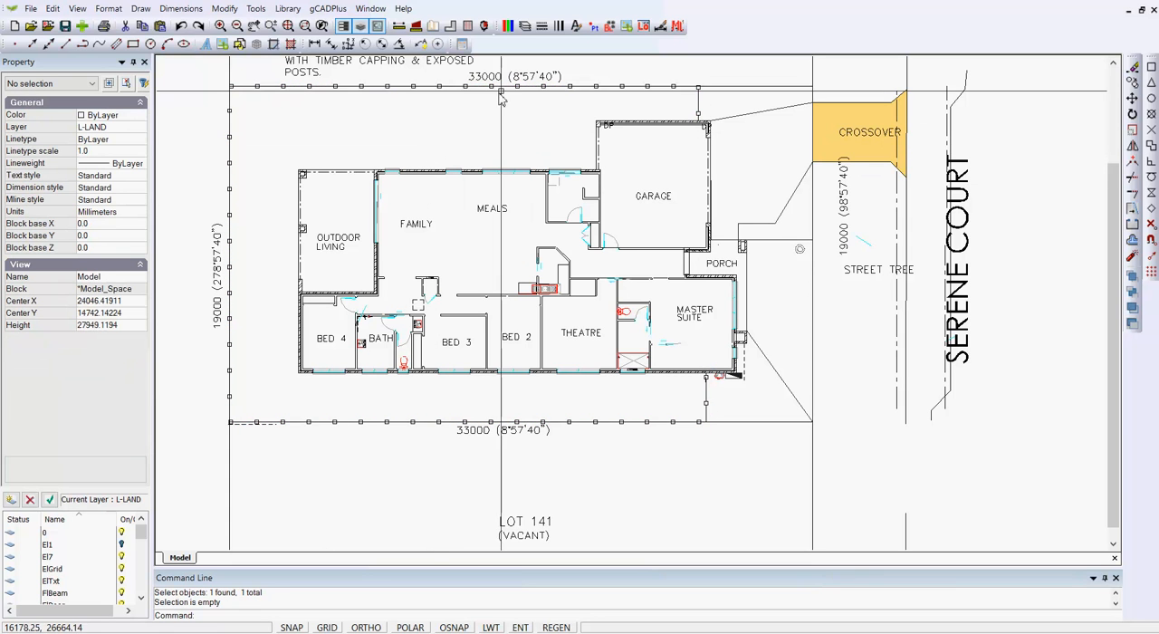
pyautogui.click(524, 28)
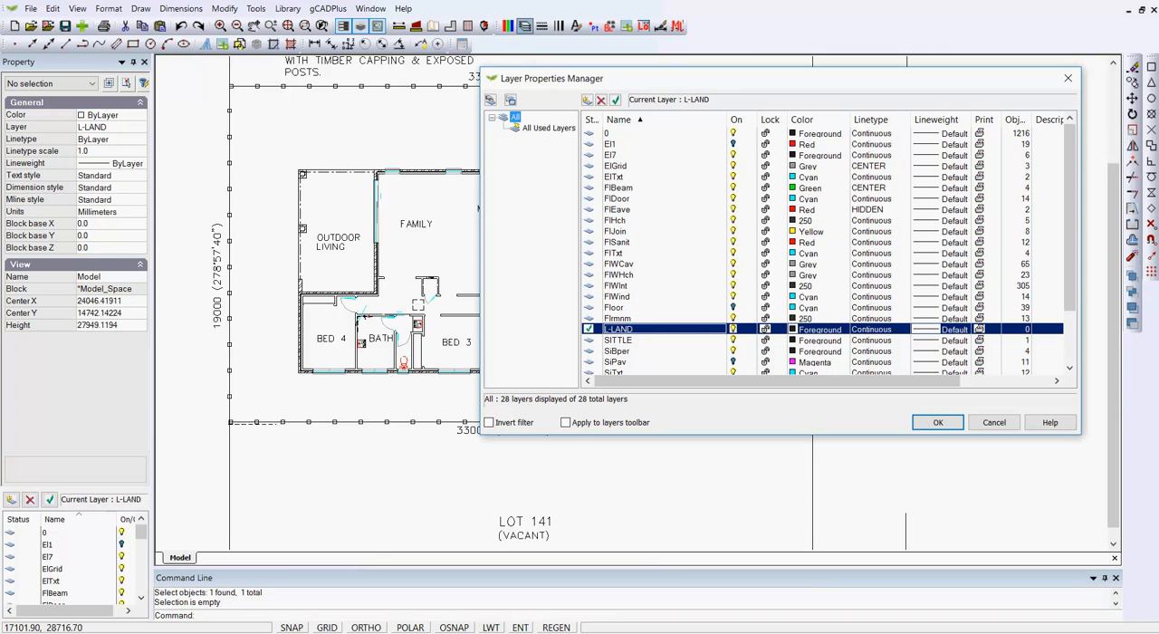
pyautogui.moveTo(1071, 316); pyautogui.dragTo(1069, 358)
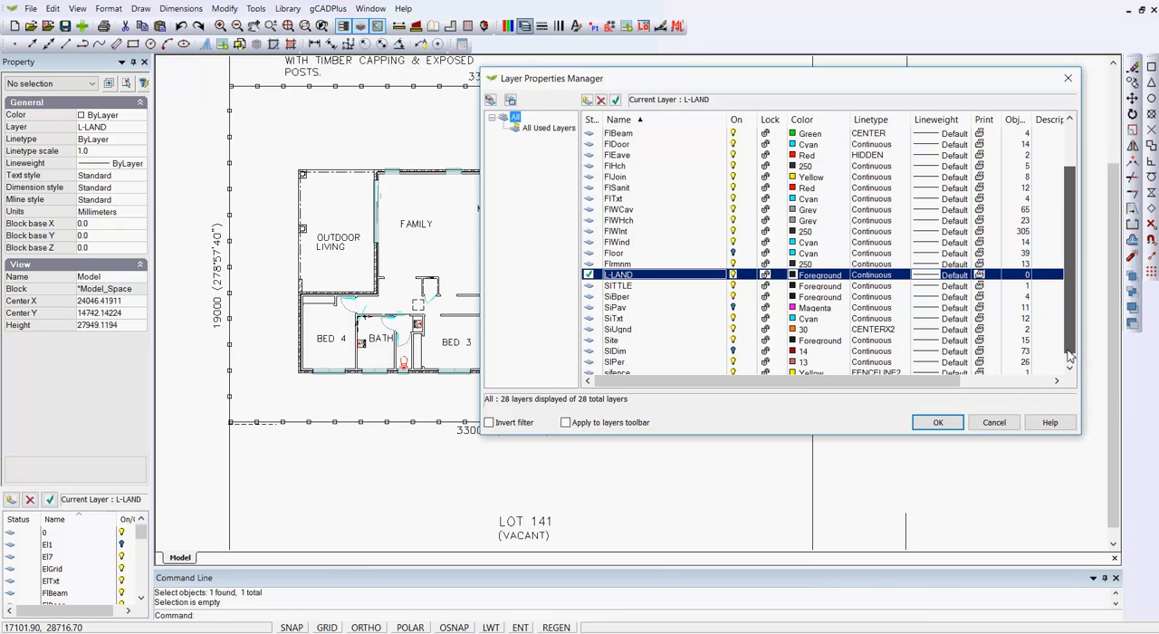
pyautogui.moveTo(1069, 359); pyautogui.dragTo(1070, 365)
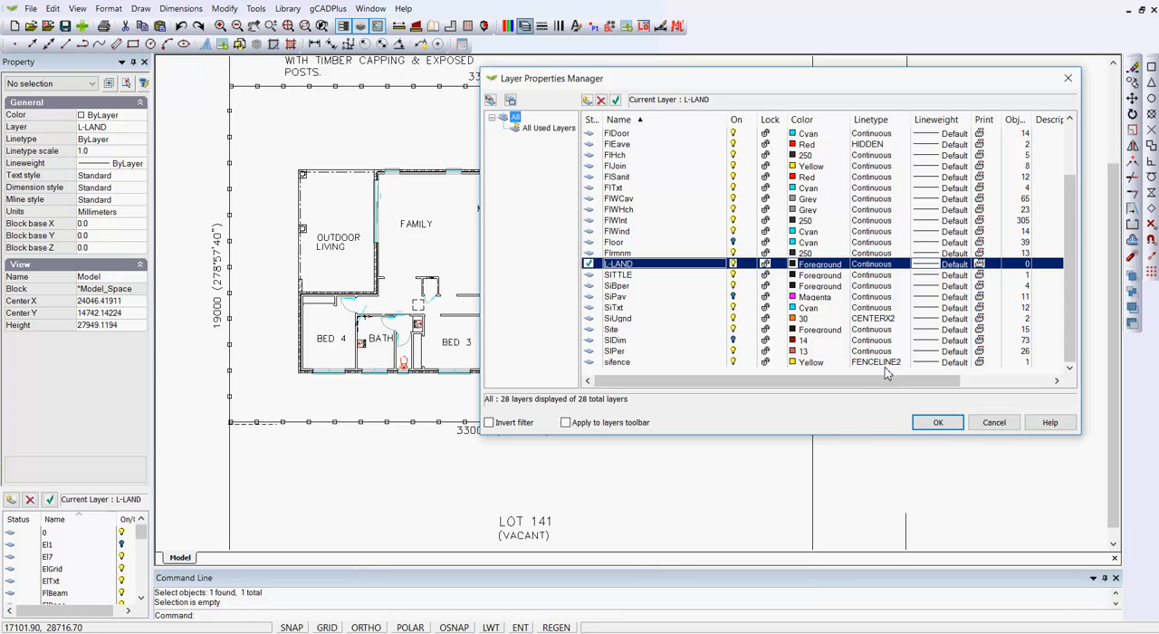
pyautogui.click(932, 424)
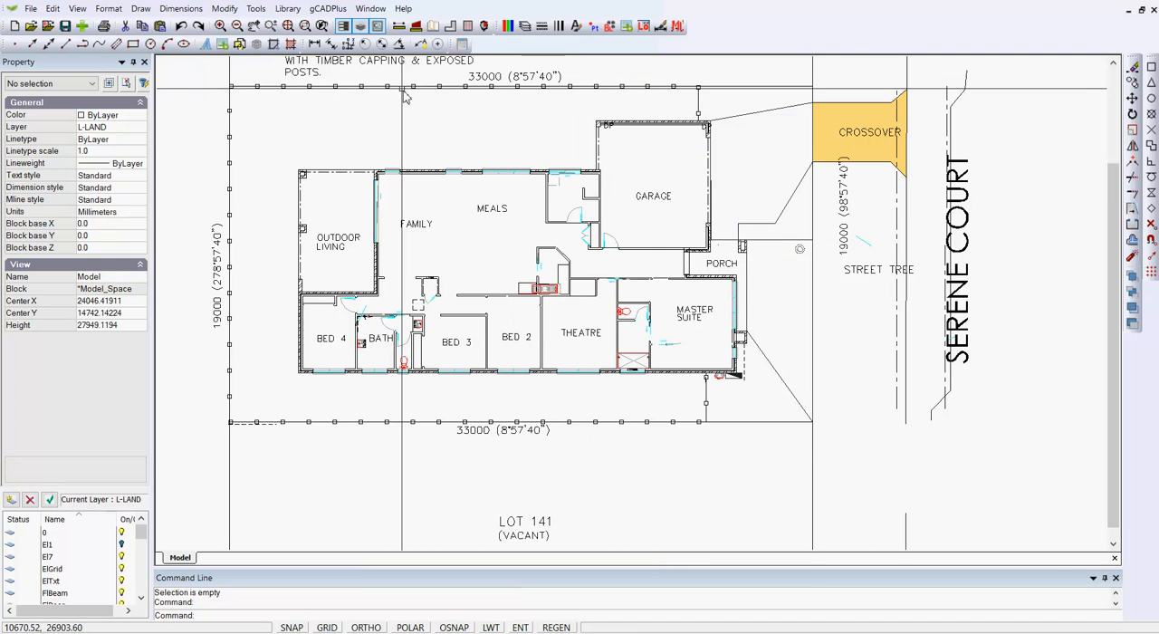
# Step: Set the linetype scale of the boundary fence polyline to 1.5
pyautogui.scroll(2, 401, 91)
pyautogui.scroll(-3, 401, 90)
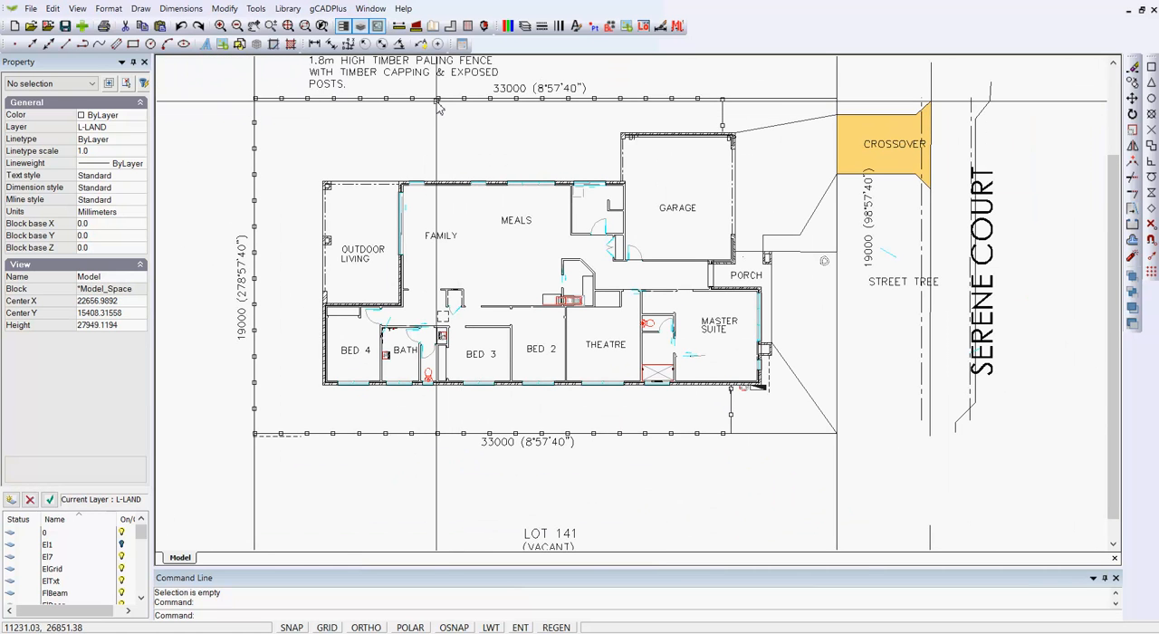
pyautogui.click(438, 100)
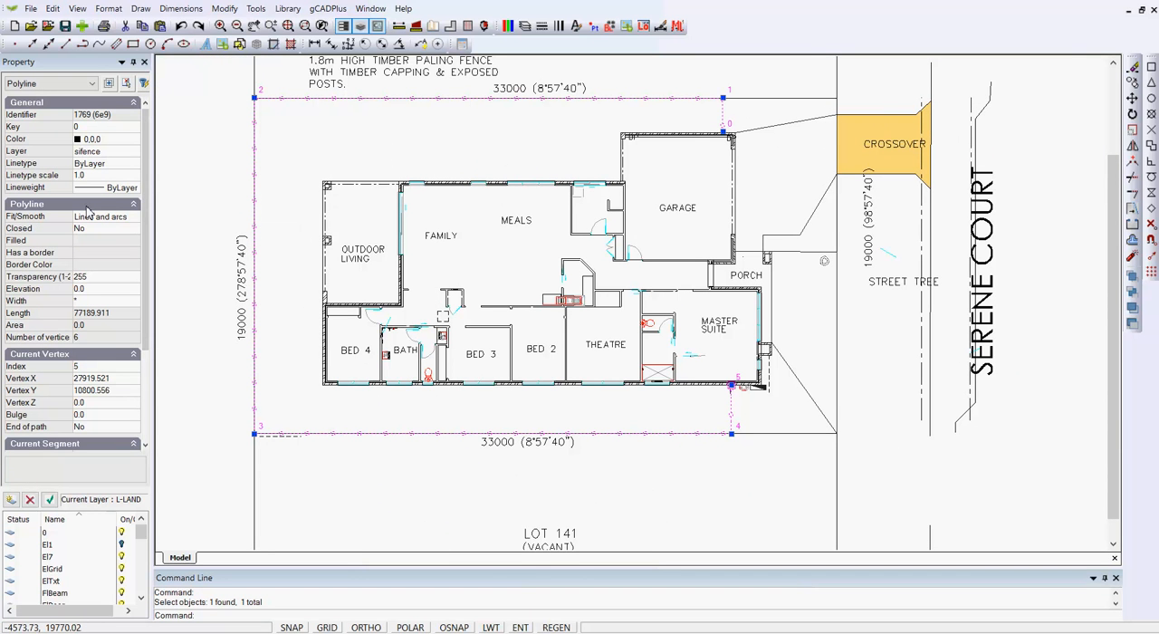
pyautogui.click(95, 176)
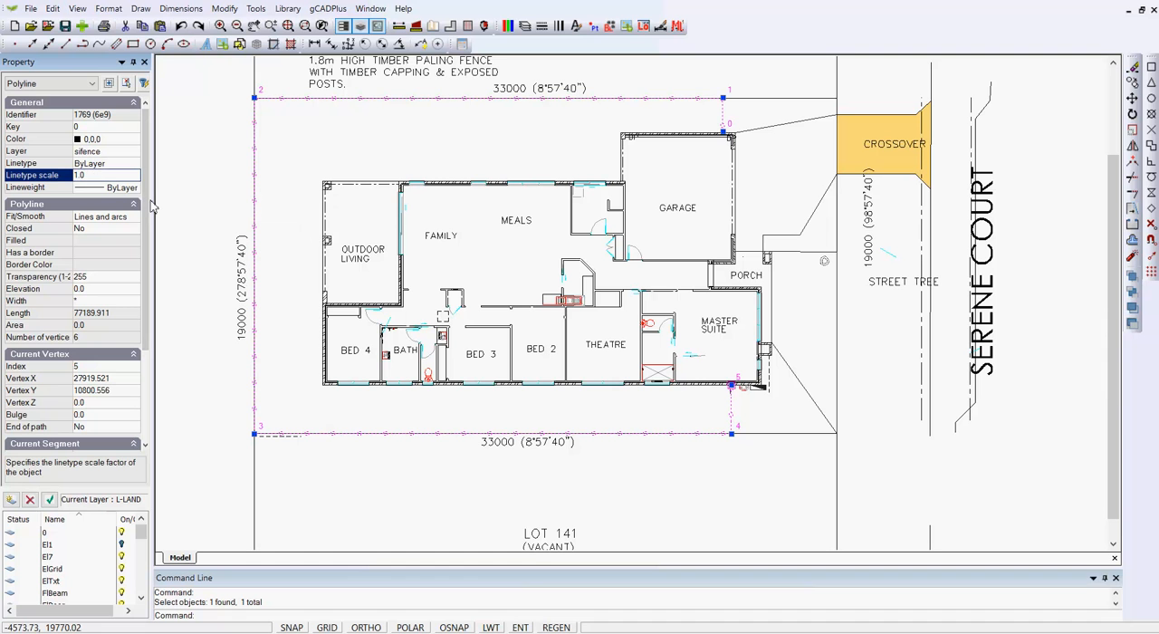
pyautogui.press('Return')
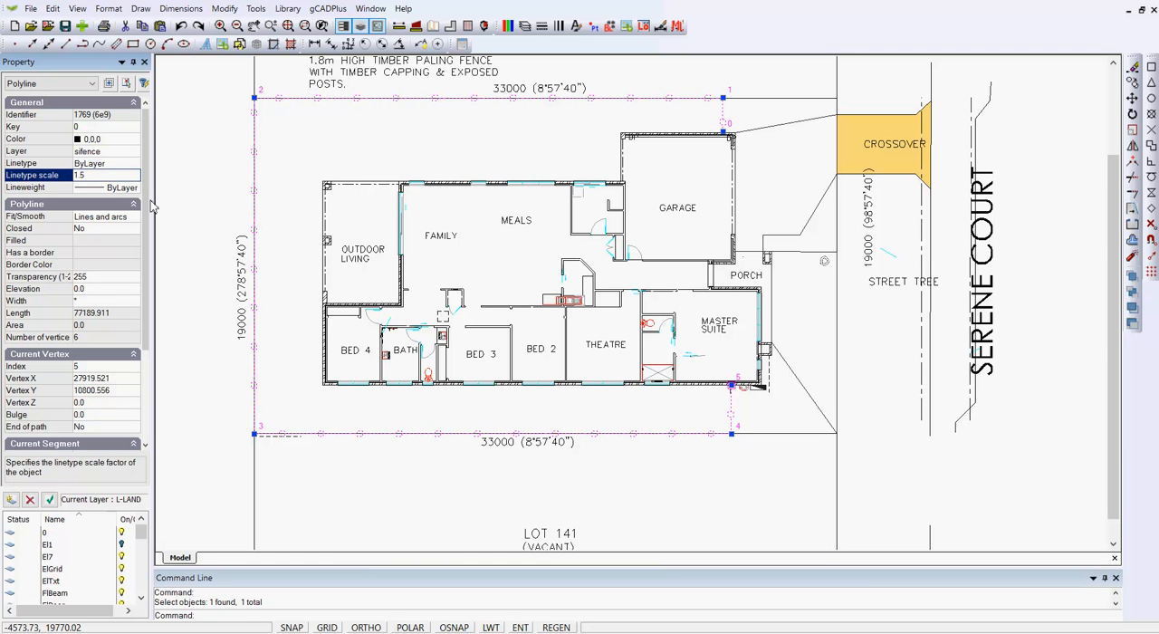
pyautogui.press('Escape')
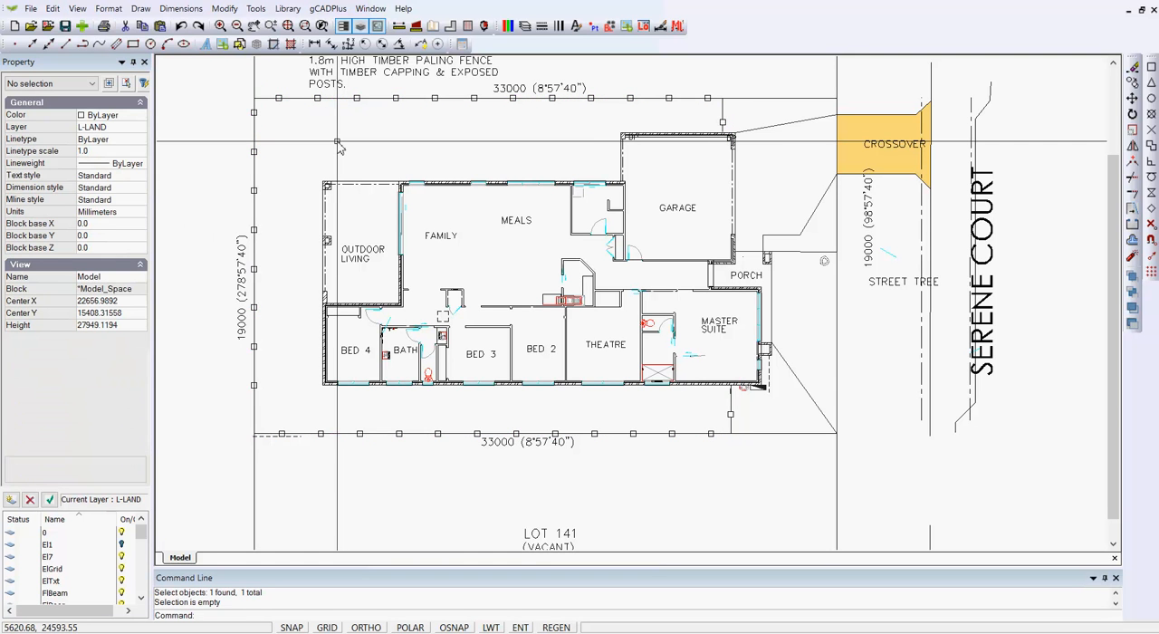